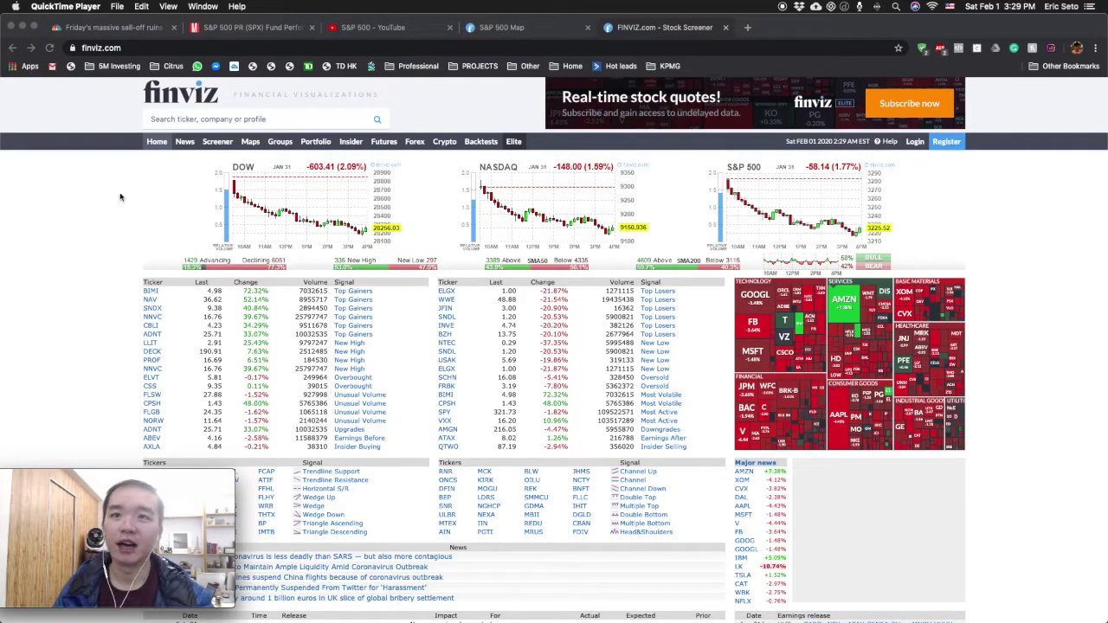
# - Look over the Finviz home page, including the index charts, the ticker signal tables and the sector heat map
pyautogui.click(80, 253)
pyautogui.scroll(5, 80, 253)
pyautogui.scroll(3, 81, 253)
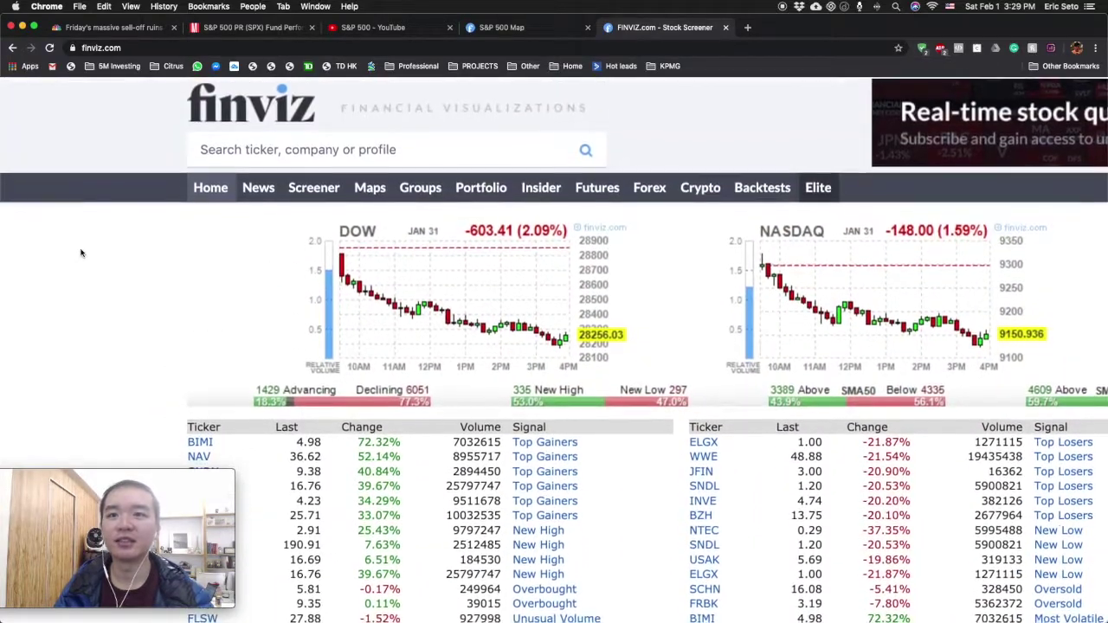
pyautogui.hscroll(2, 81, 253)
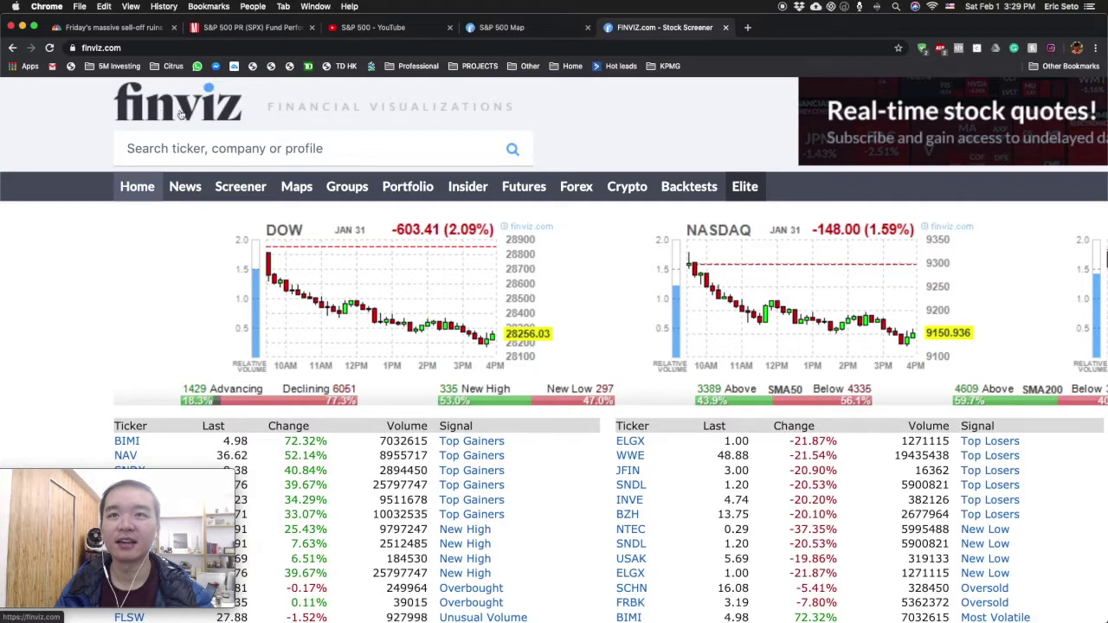
pyautogui.scroll(3, 230, 115)
pyautogui.scroll(2, 230, 114)
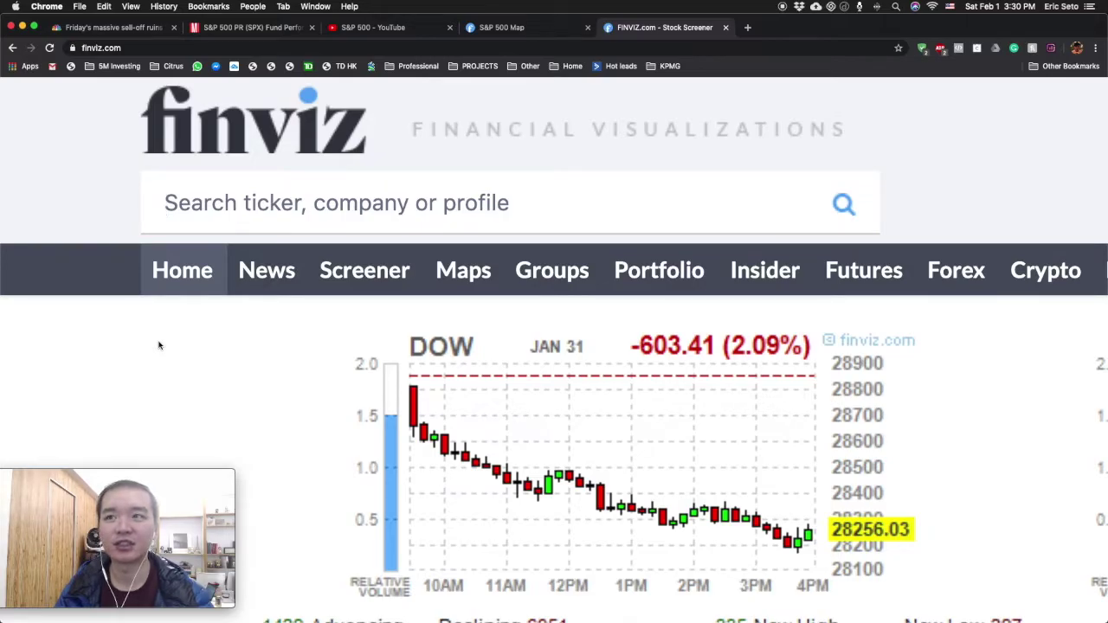
pyautogui.scroll(-5, 158, 345)
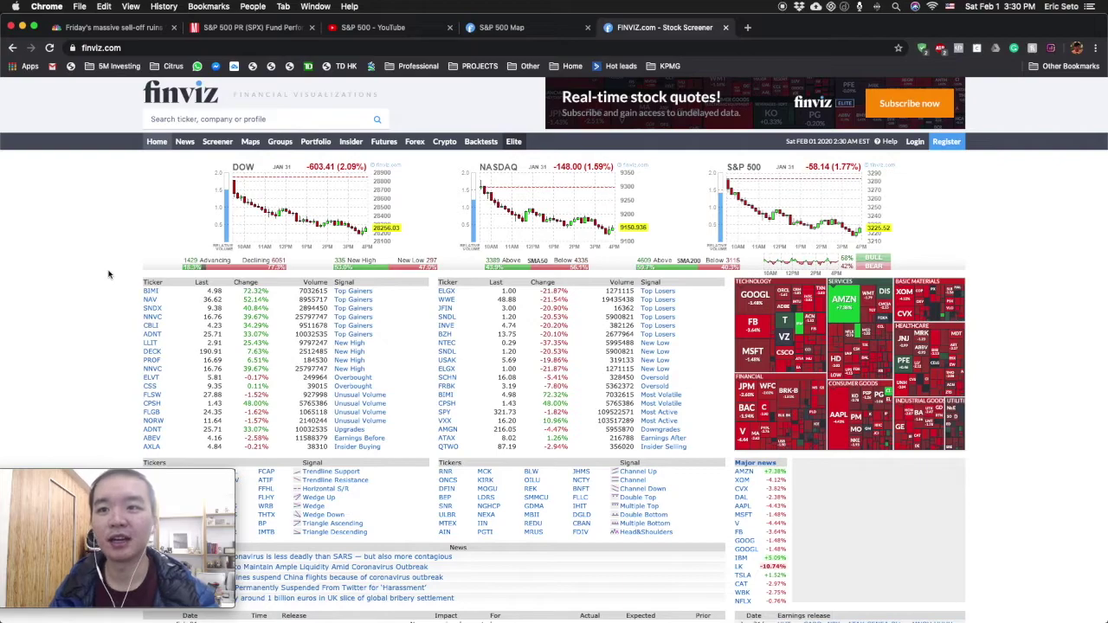
pyautogui.scroll(-1, 108, 274)
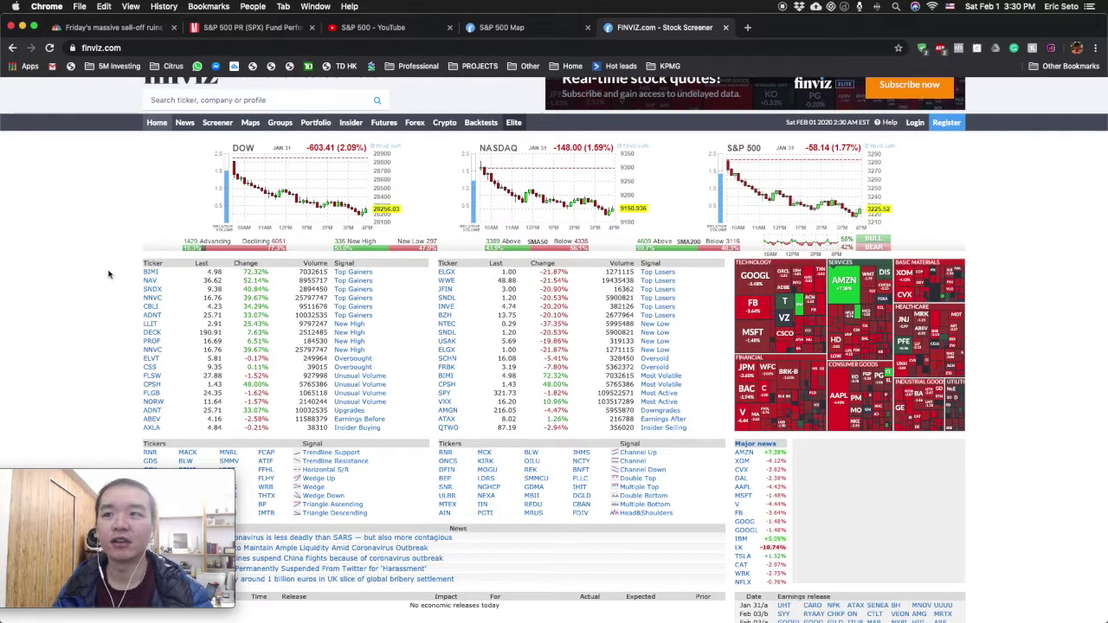
pyautogui.scroll(1, 173, 217)
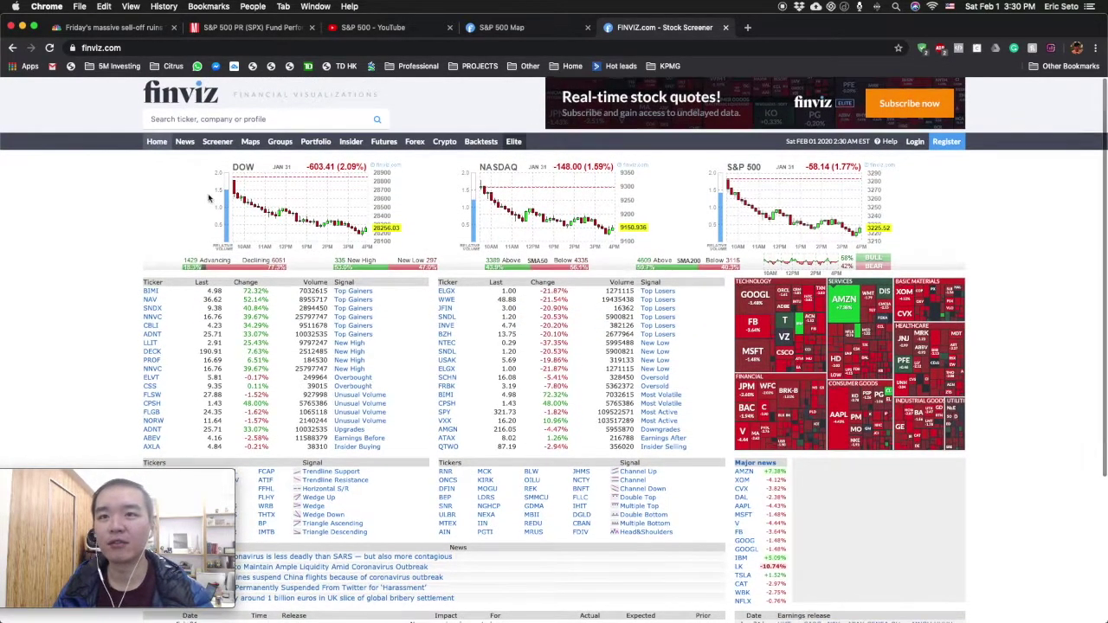
# - Visit the site's market news page and the stock screener page for a brief look
pyautogui.click(181, 149)
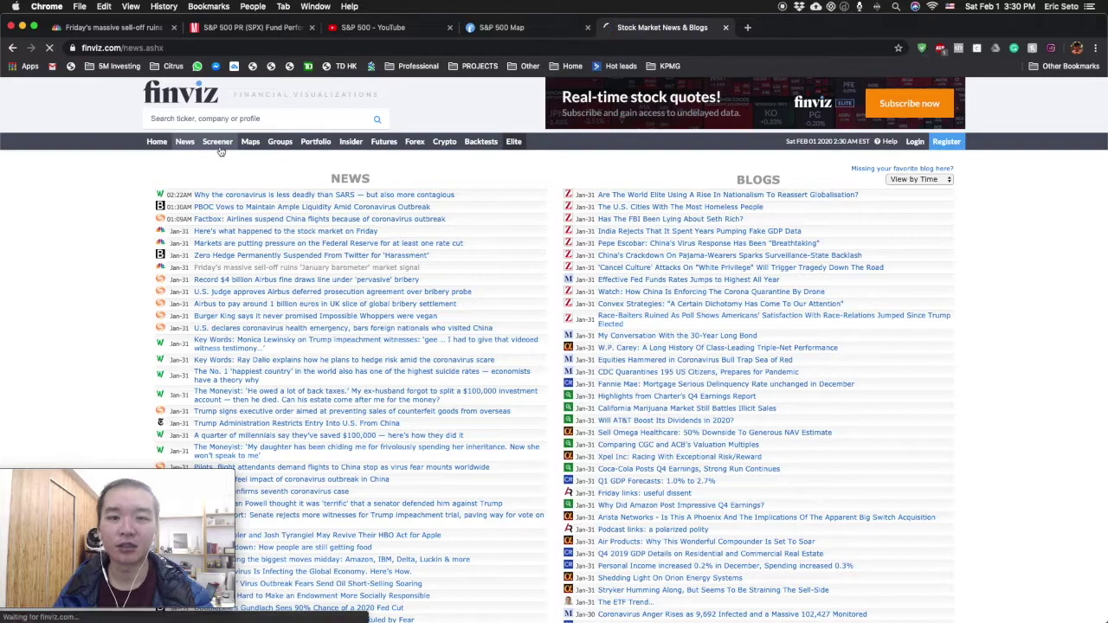
pyautogui.click(219, 147)
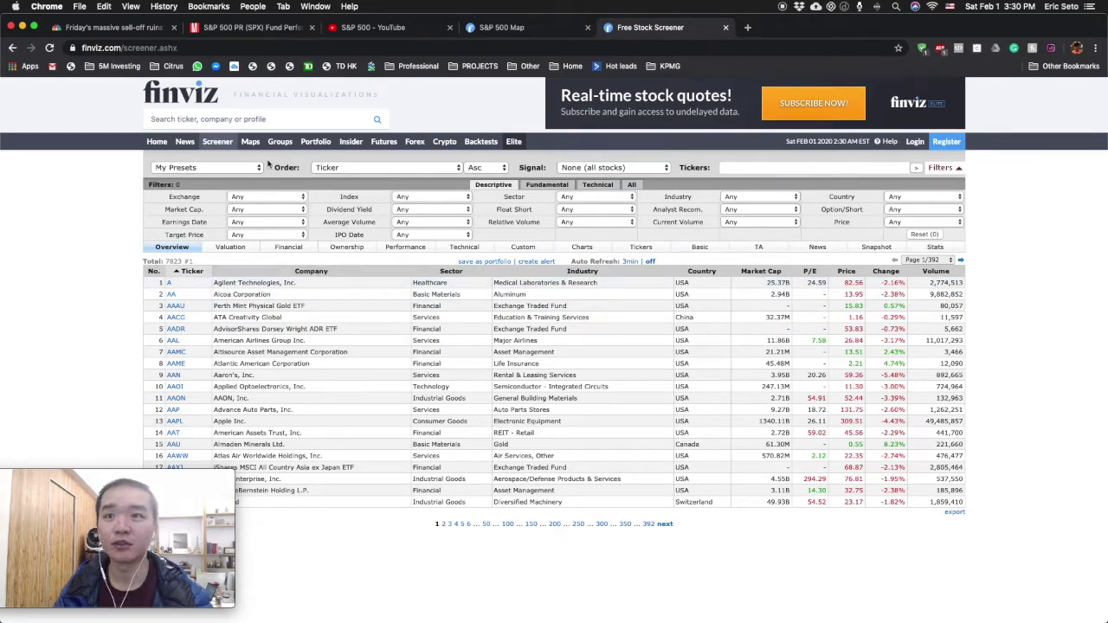
# - Open the market maps page and examine the S&P 500 one-day performance map across its sectors and individual stocks
pyautogui.click(249, 142)
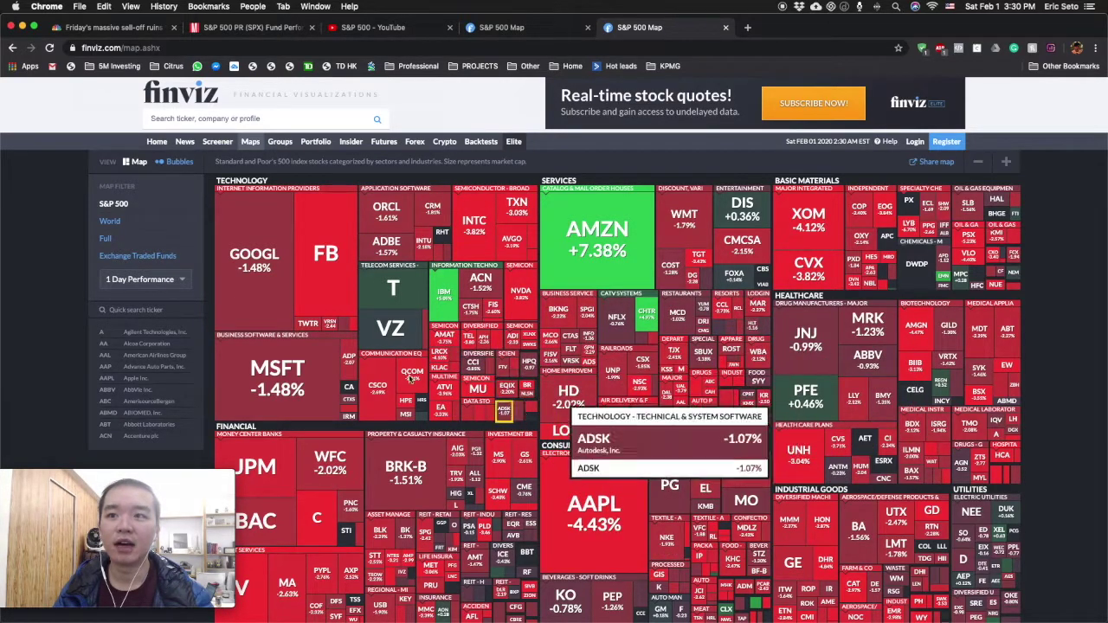
pyautogui.scroll(-1, 643, 367)
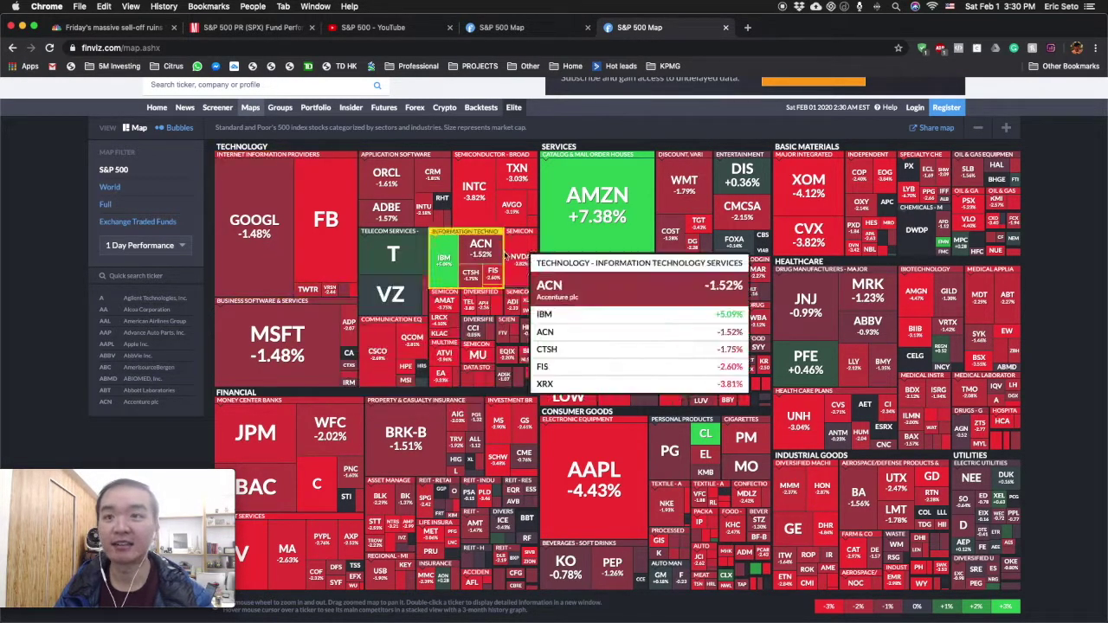
pyautogui.scroll(3, 399, 260)
pyautogui.scroll(-3, 411, 298)
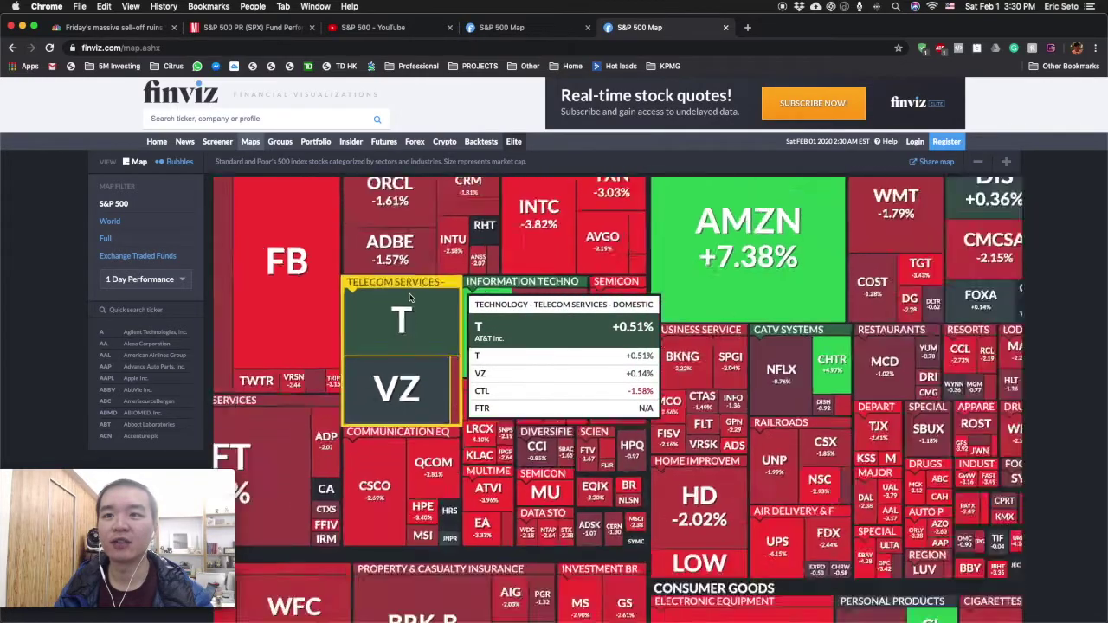
pyautogui.scroll(-1, 526, 336)
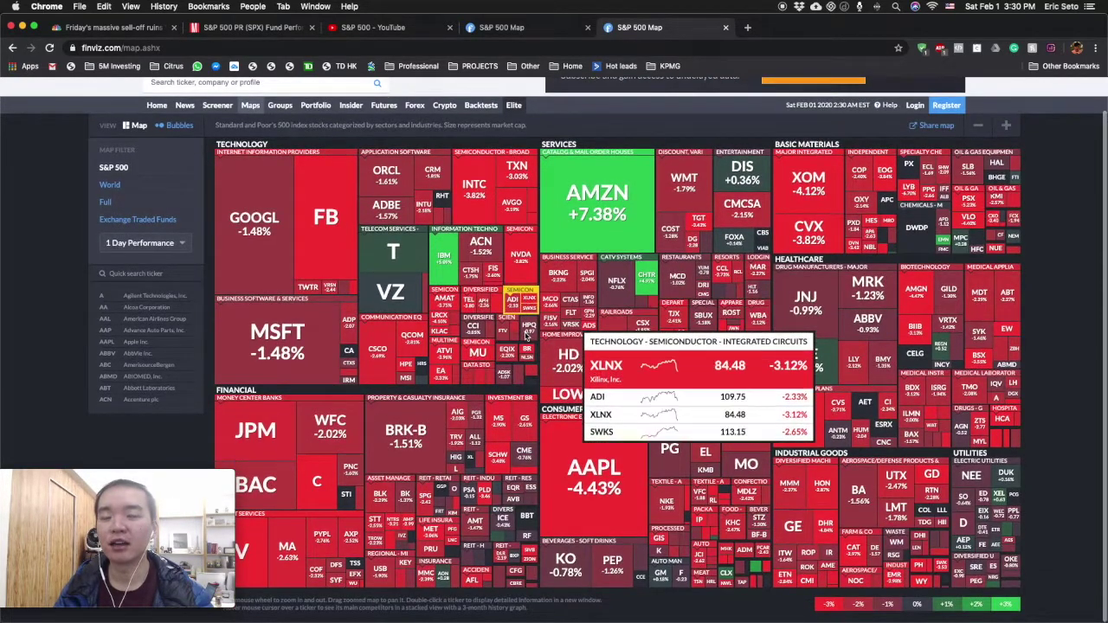
pyautogui.scroll(1, 527, 336)
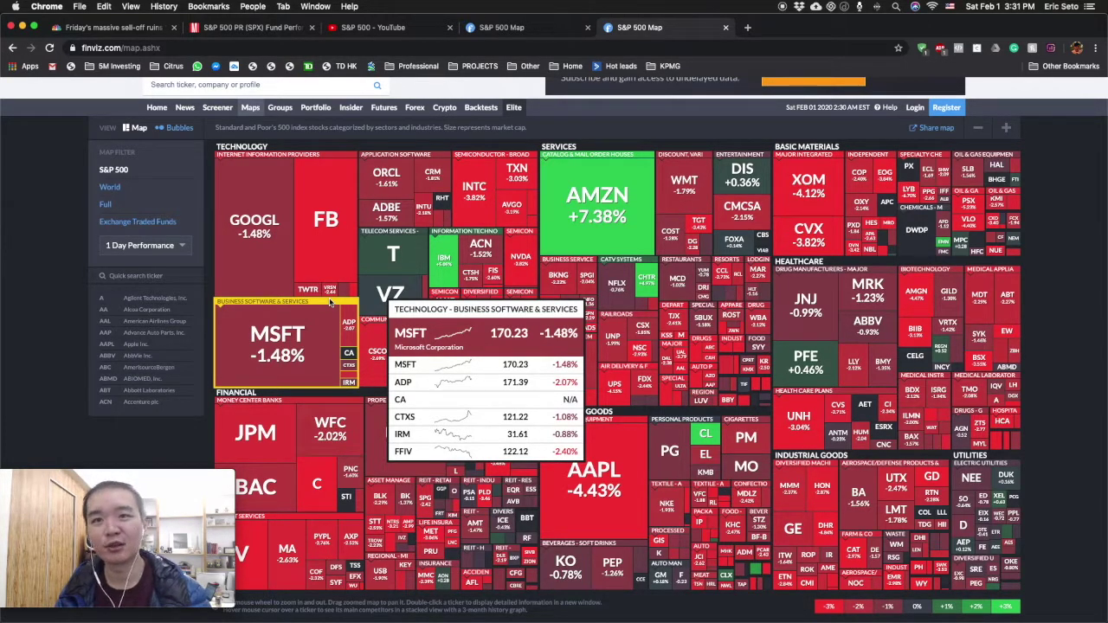
pyautogui.scroll(3, 330, 301)
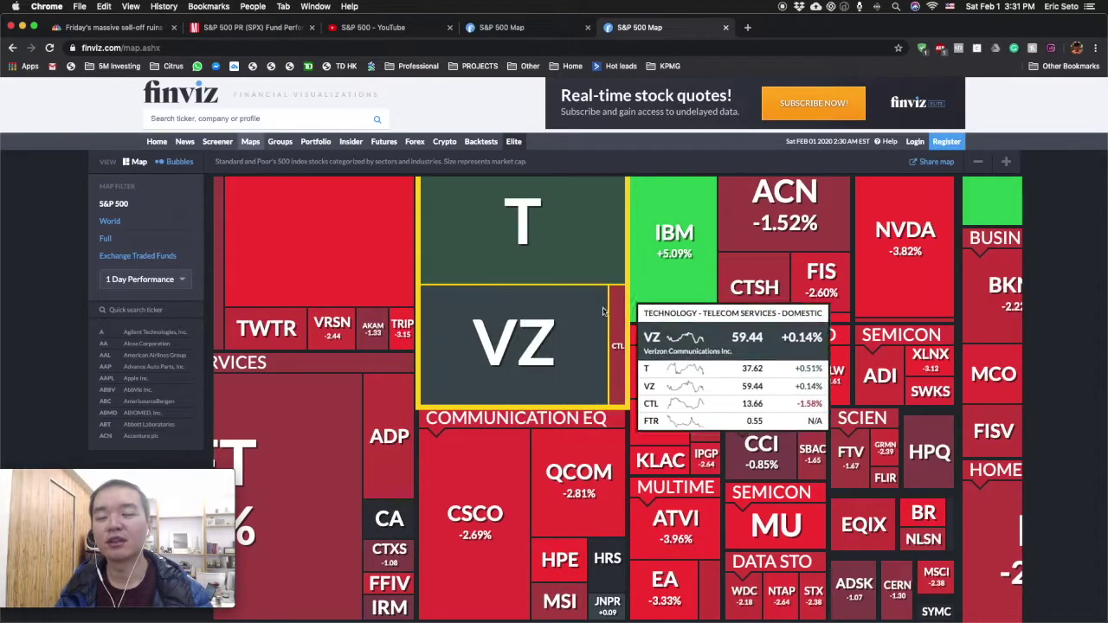
pyautogui.scroll(-3, 624, 317)
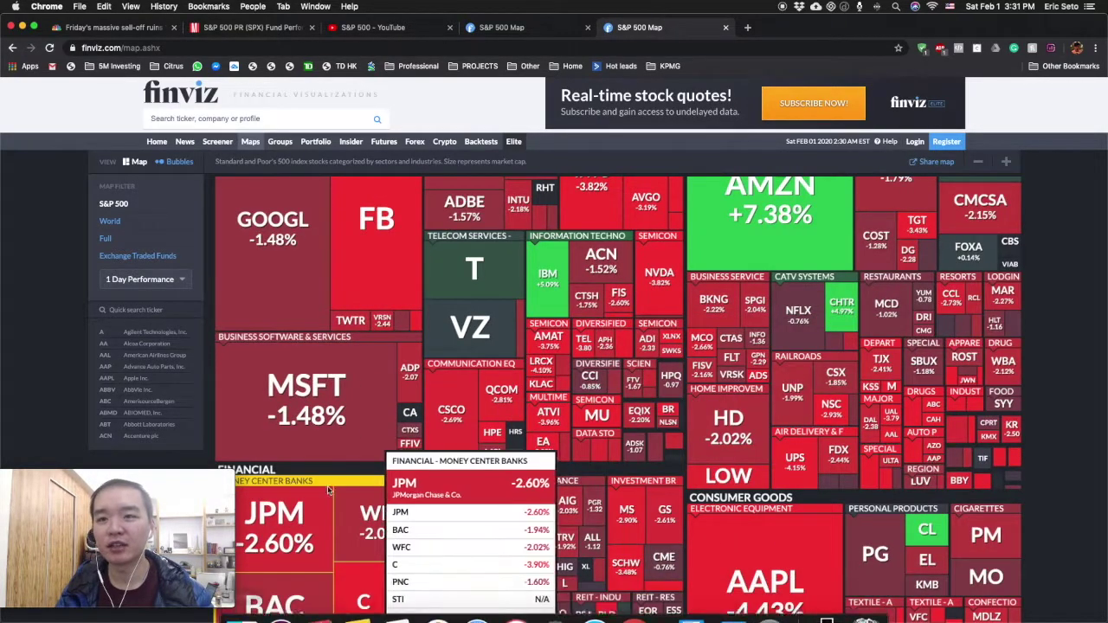
pyautogui.scroll(-3, 606, 338)
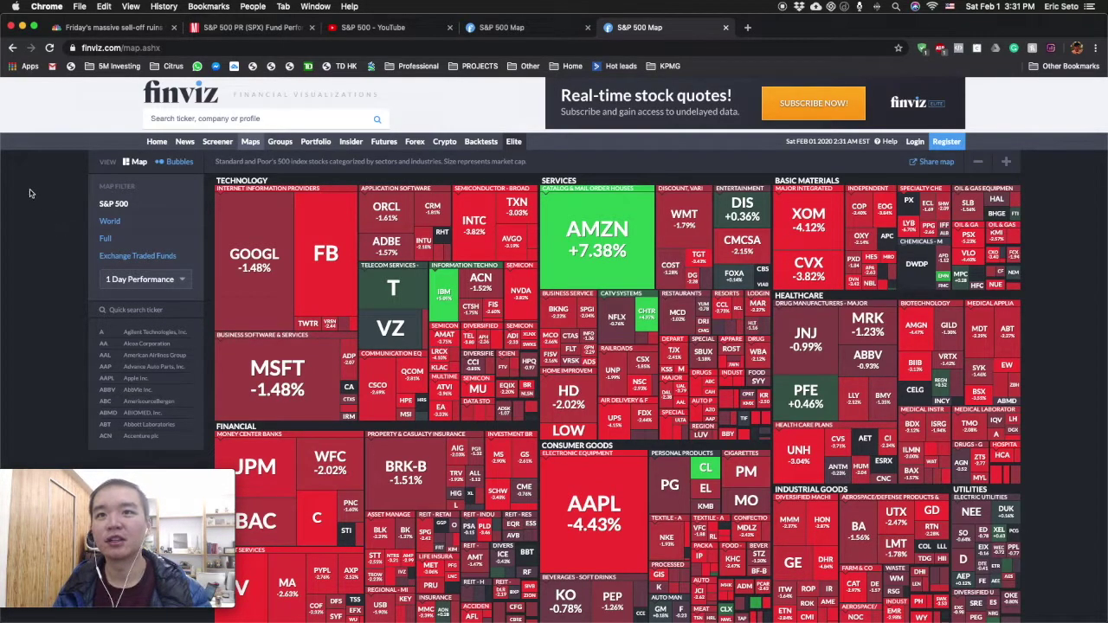
# - Open the stock screener and review the full set of descriptive filters above the stock list
pyautogui.click(230, 143)
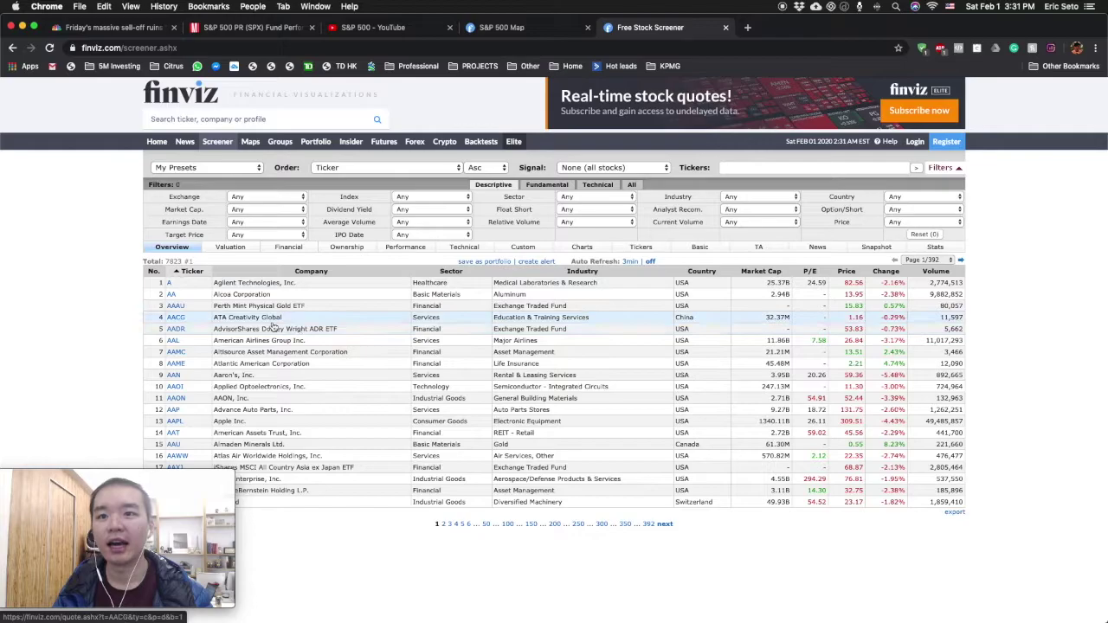
pyautogui.scroll(5, 271, 282)
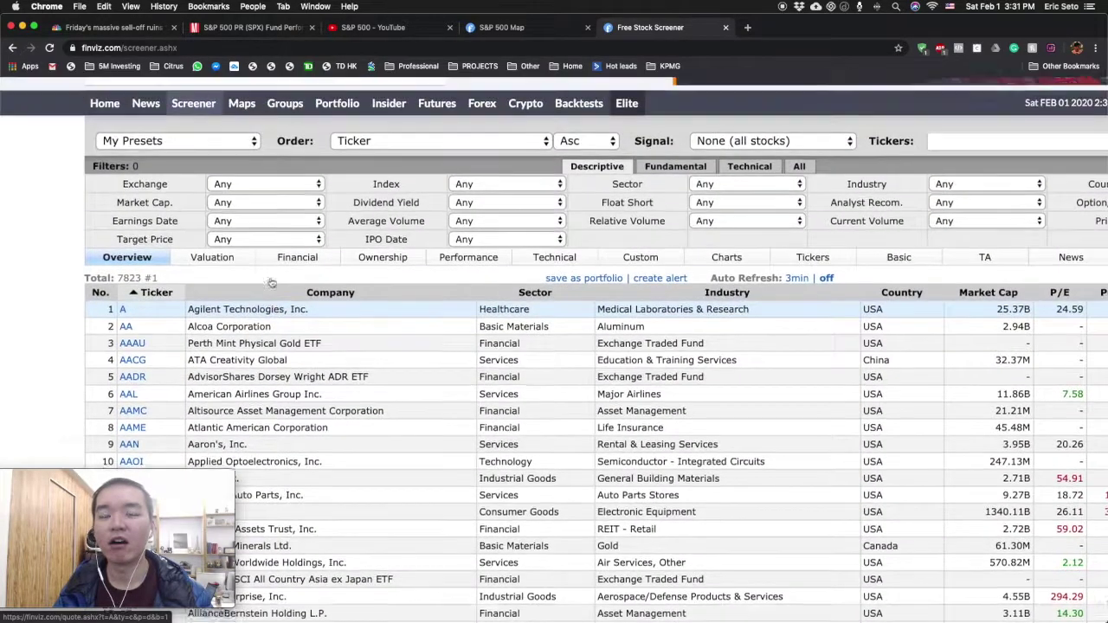
pyautogui.hscroll(2, 271, 283)
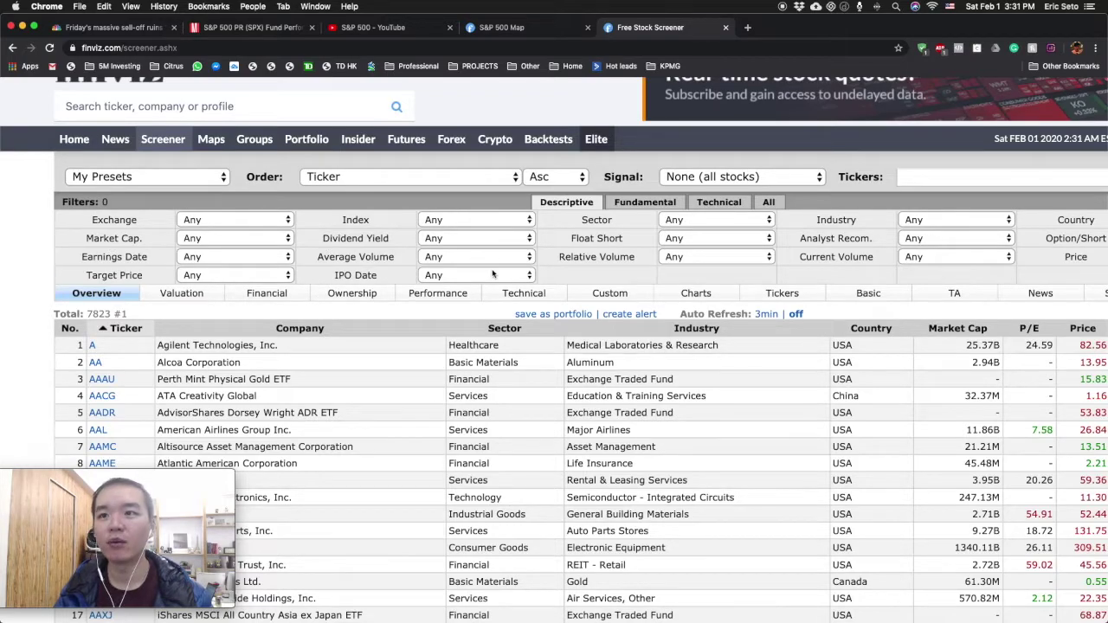
pyautogui.hscroll(3, 330, 252)
pyautogui.hscroll(8, 659, 253)
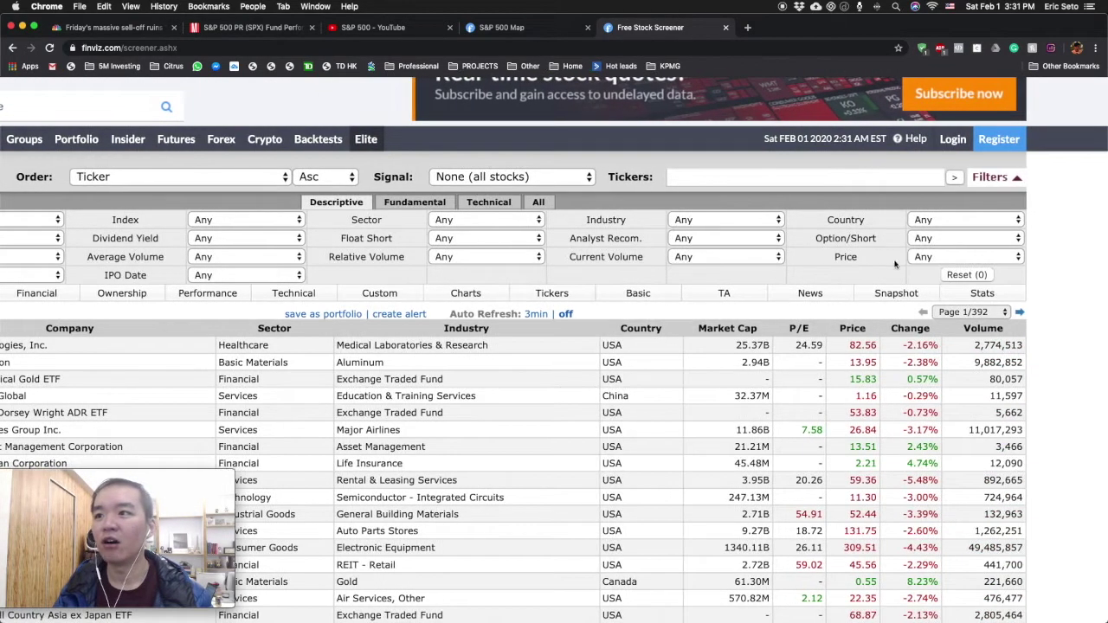
pyautogui.hscroll(-15, 433, 290)
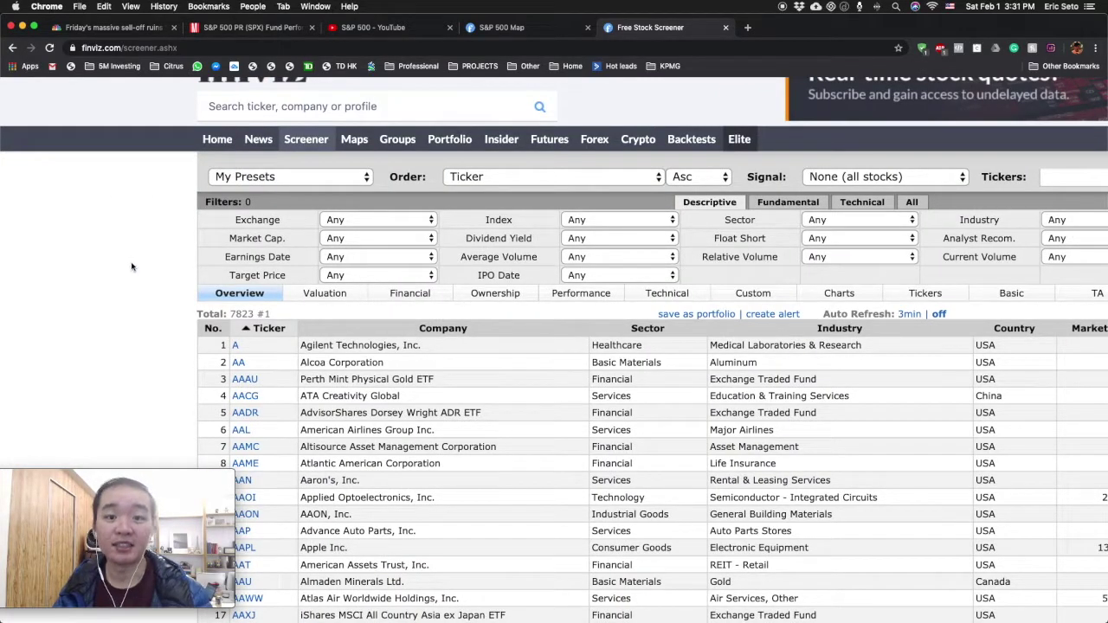
pyautogui.press('super+minus')
pyautogui.press('super+minus')
pyautogui.press('super+minus')
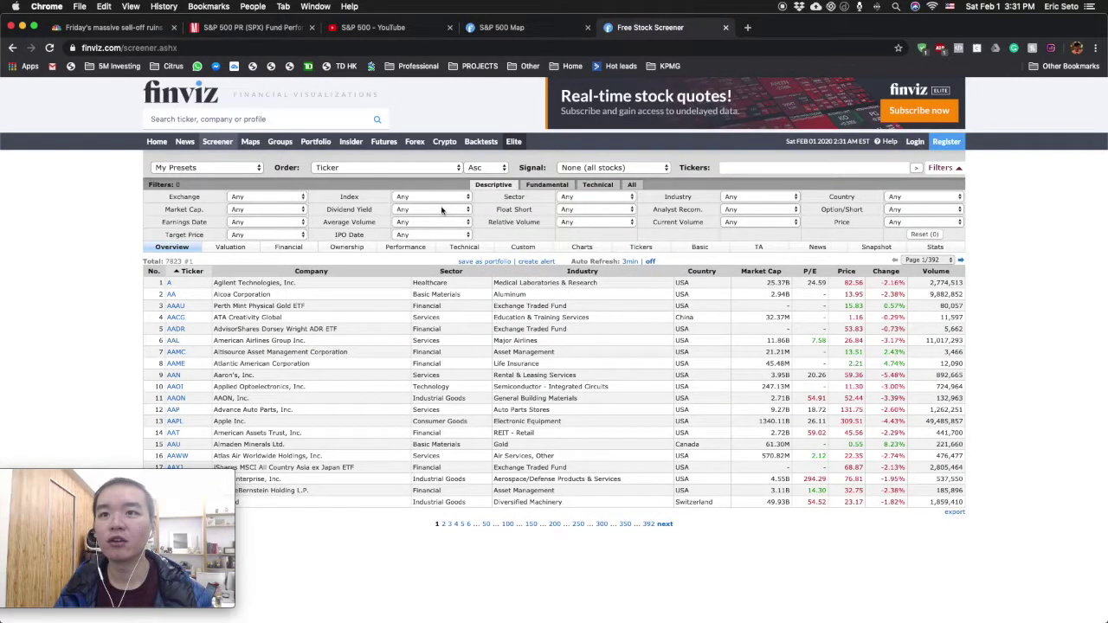
# - Filter the screener to stocks with a dividend yield of Over 7%
pyautogui.scroll(5, 442, 210)
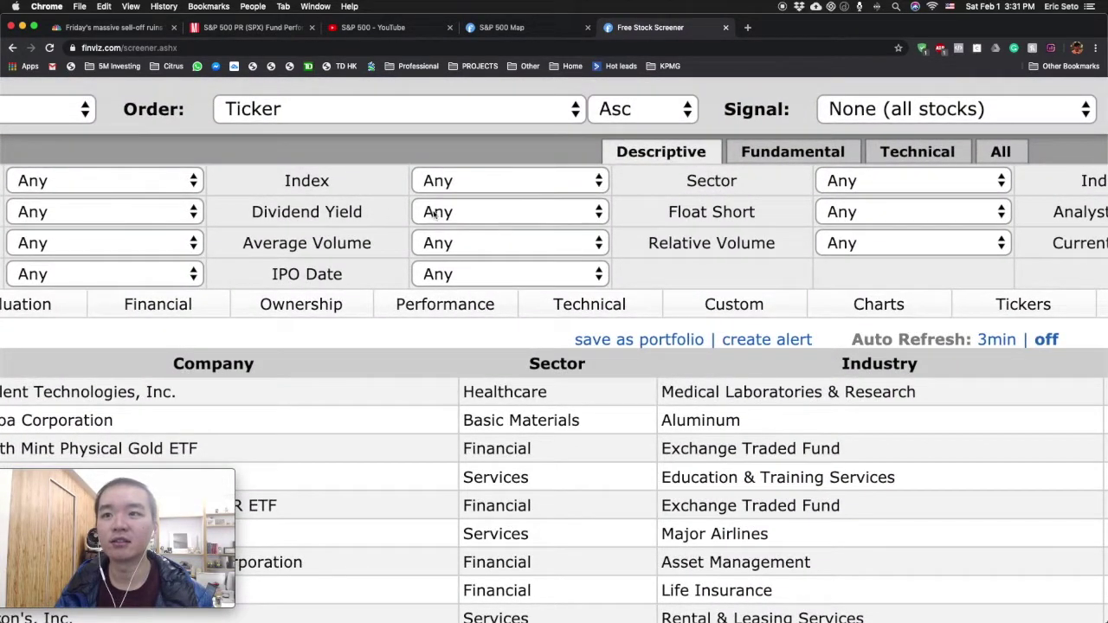
pyautogui.click(436, 213)
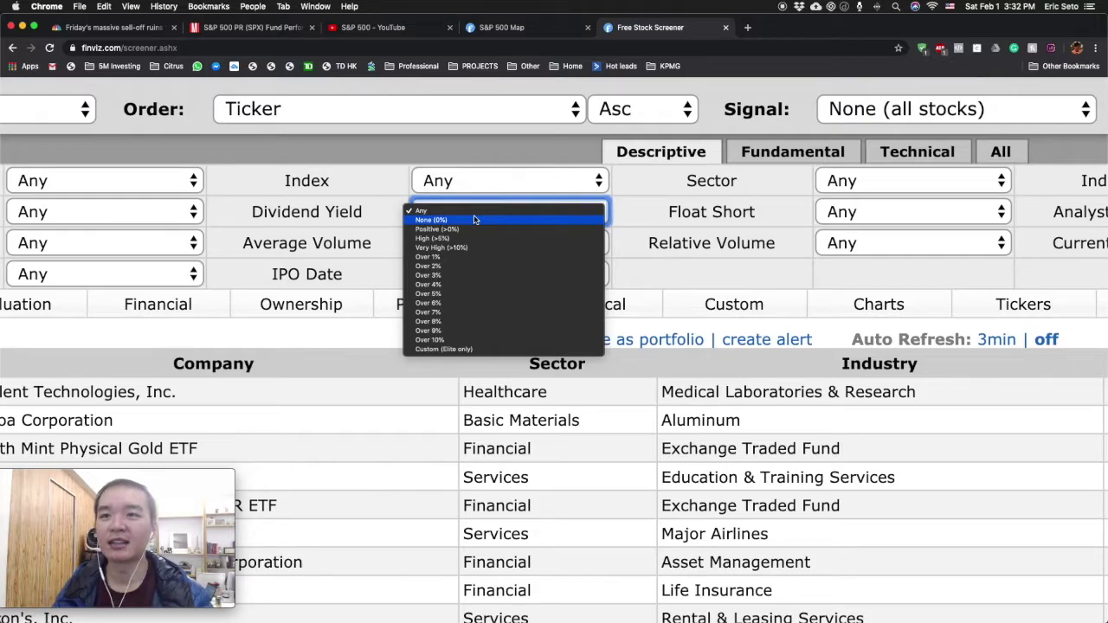
pyautogui.click(470, 316)
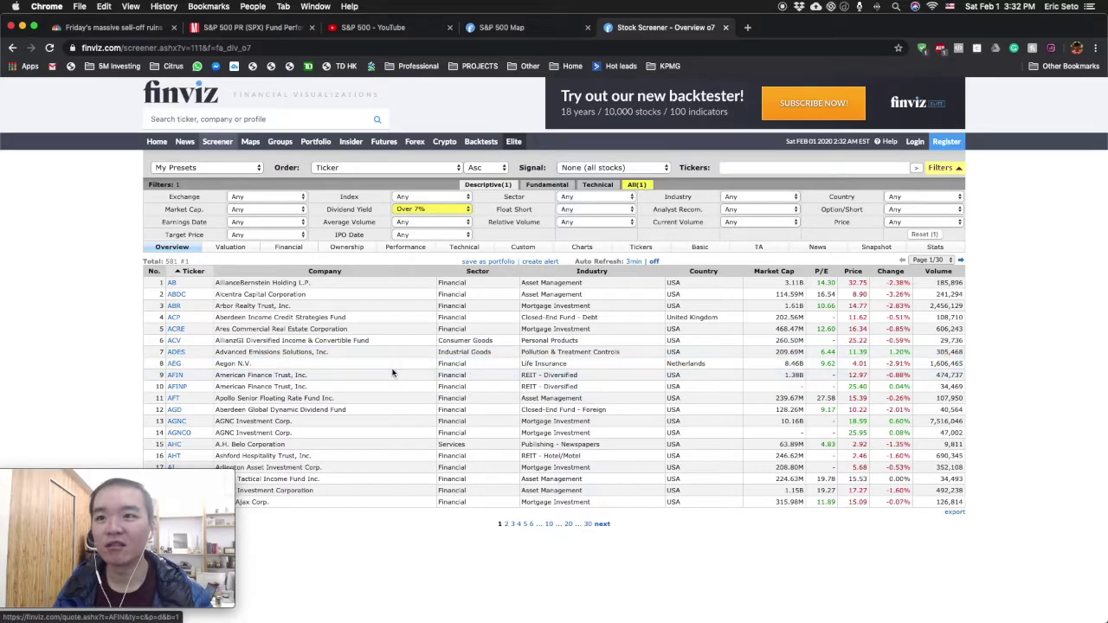
# - Examine the filtered stock list's companies, sectors, industries, countries, market caps, P/E ratios and prices
pyautogui.scroll(5, 396, 374)
pyautogui.scroll(1, 396, 373)
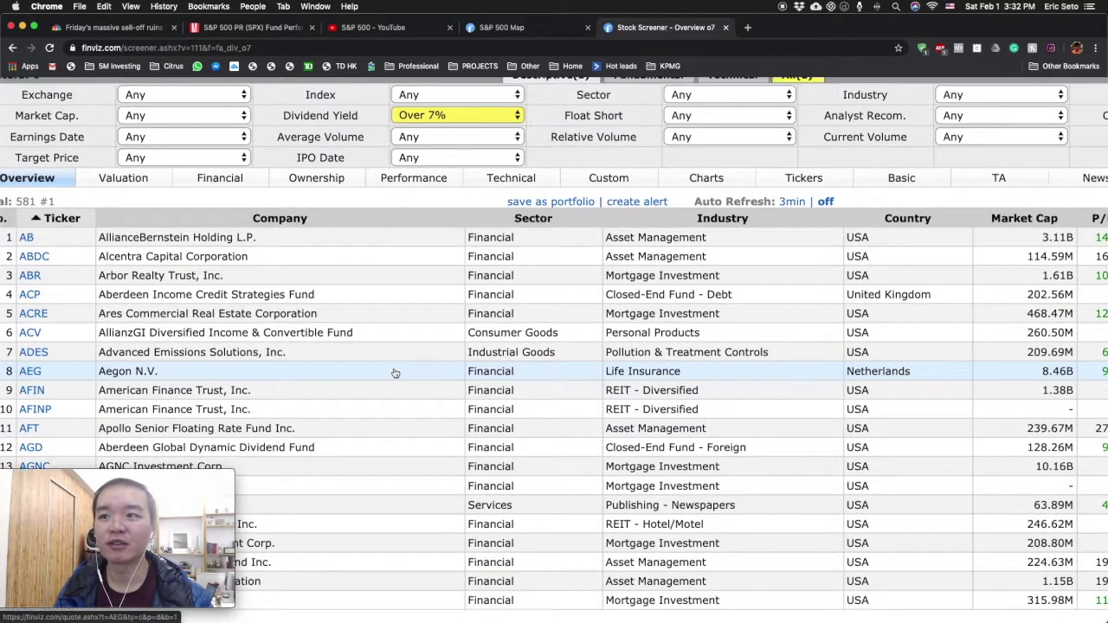
pyautogui.hscroll(5, 639, 264)
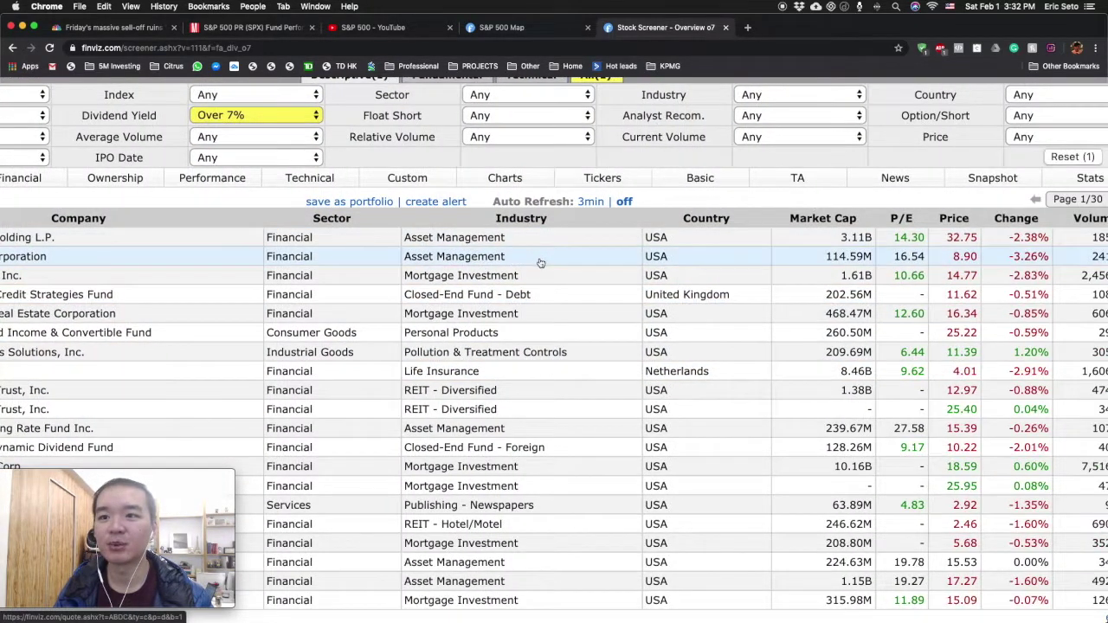
pyautogui.hscroll(2, 530, 447)
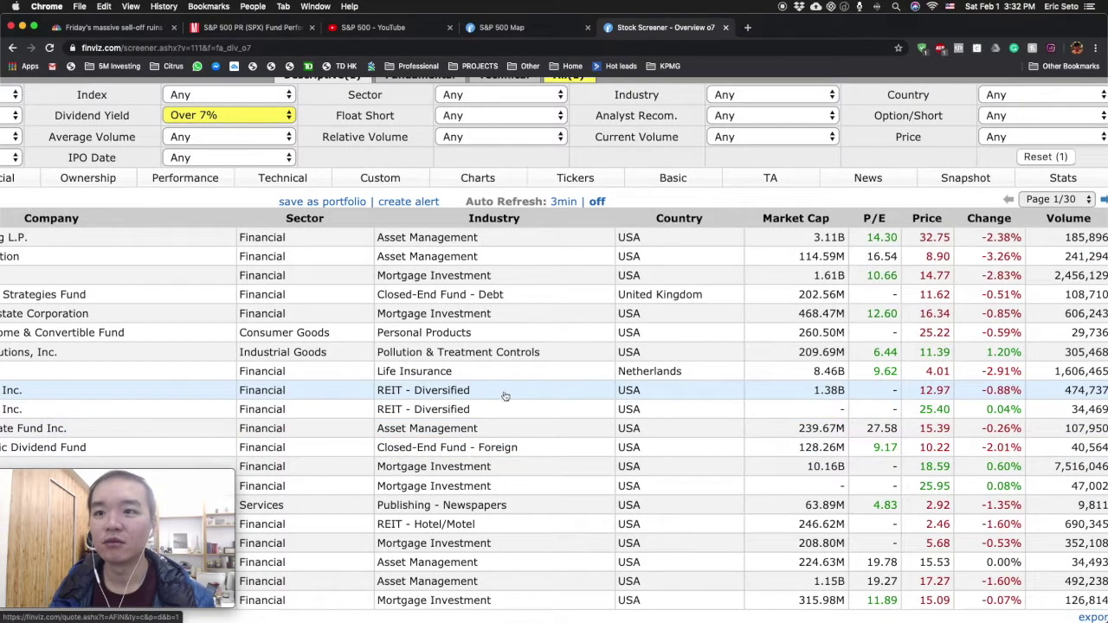
pyautogui.scroll(-1, 452, 403)
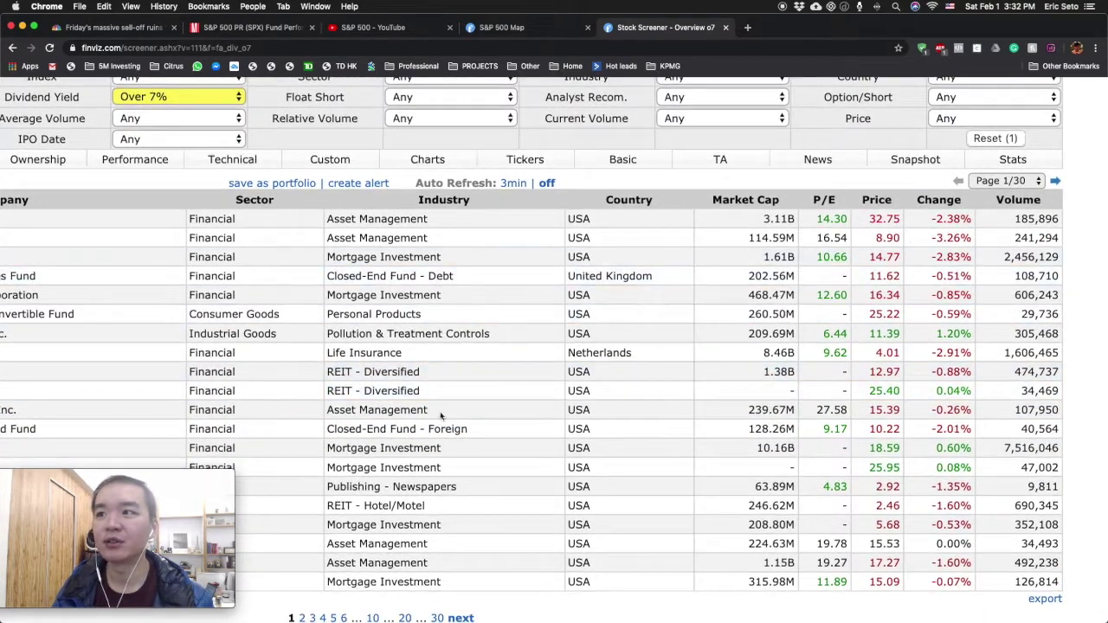
pyautogui.hscroll(-9, 443, 339)
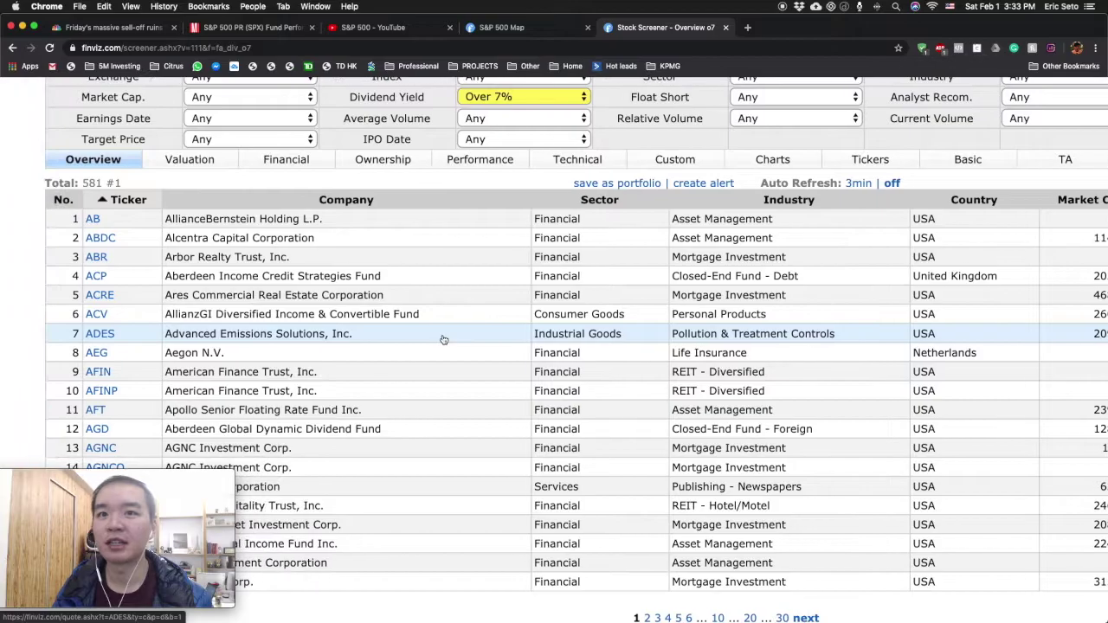
pyautogui.scroll(2, 544, 255)
pyautogui.scroll(-5, 545, 256)
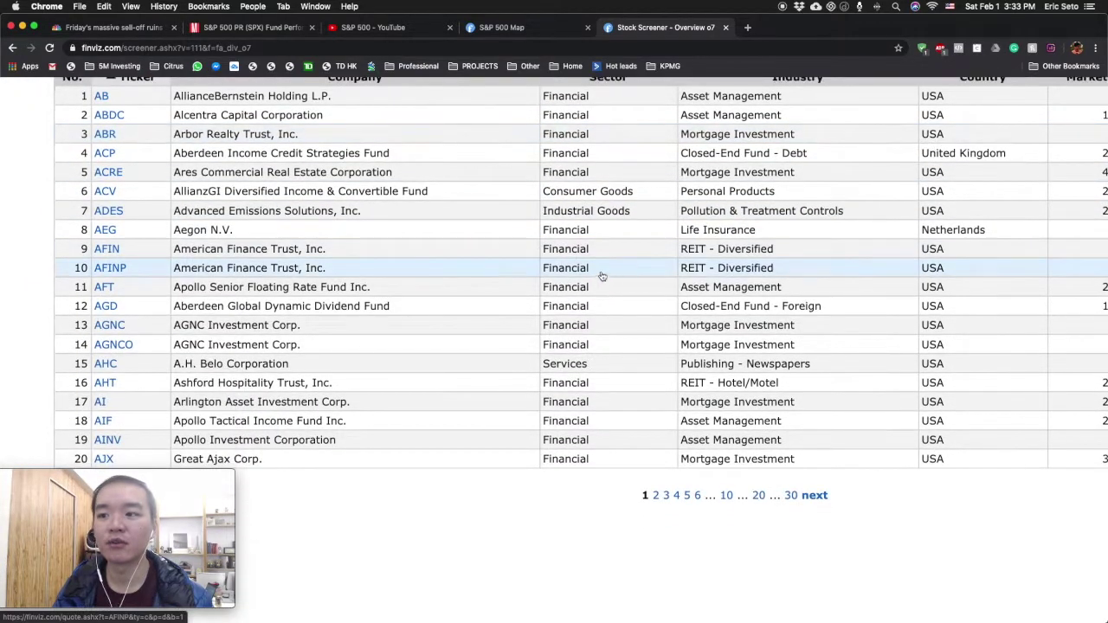
pyautogui.hscroll(3, 608, 280)
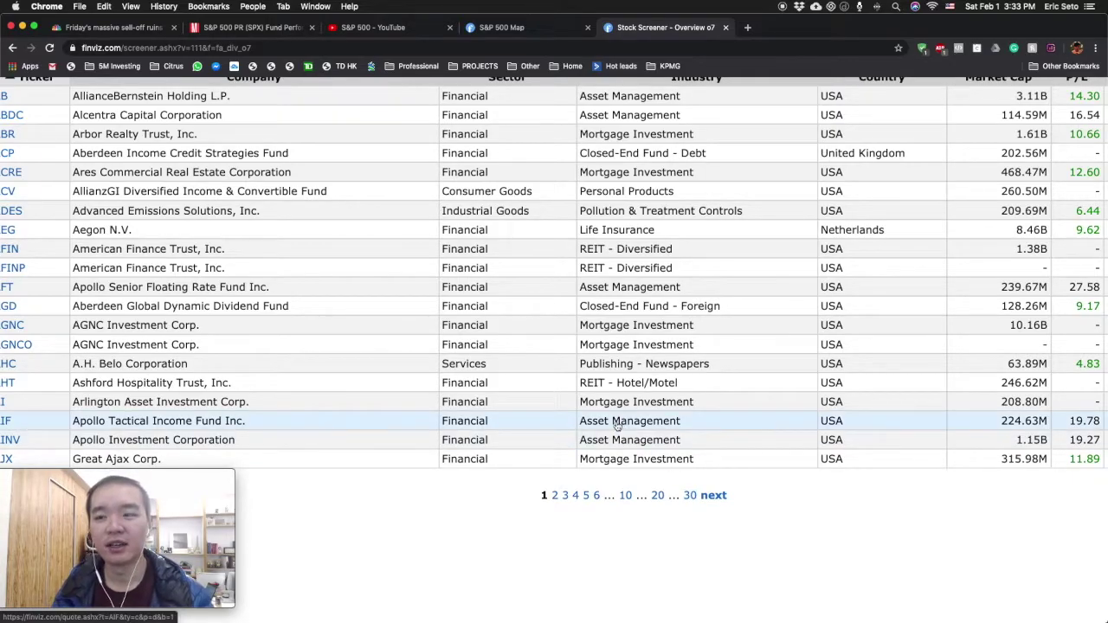
pyautogui.scroll(2, 618, 424)
pyautogui.hscroll(5, 598, 423)
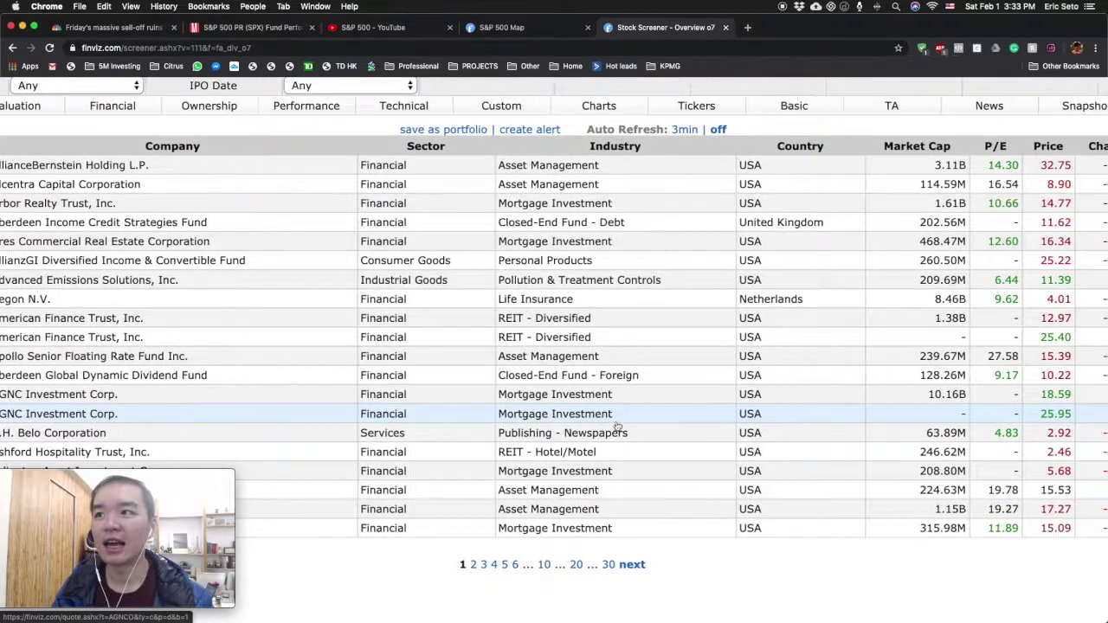
pyautogui.scroll(5, 580, 423)
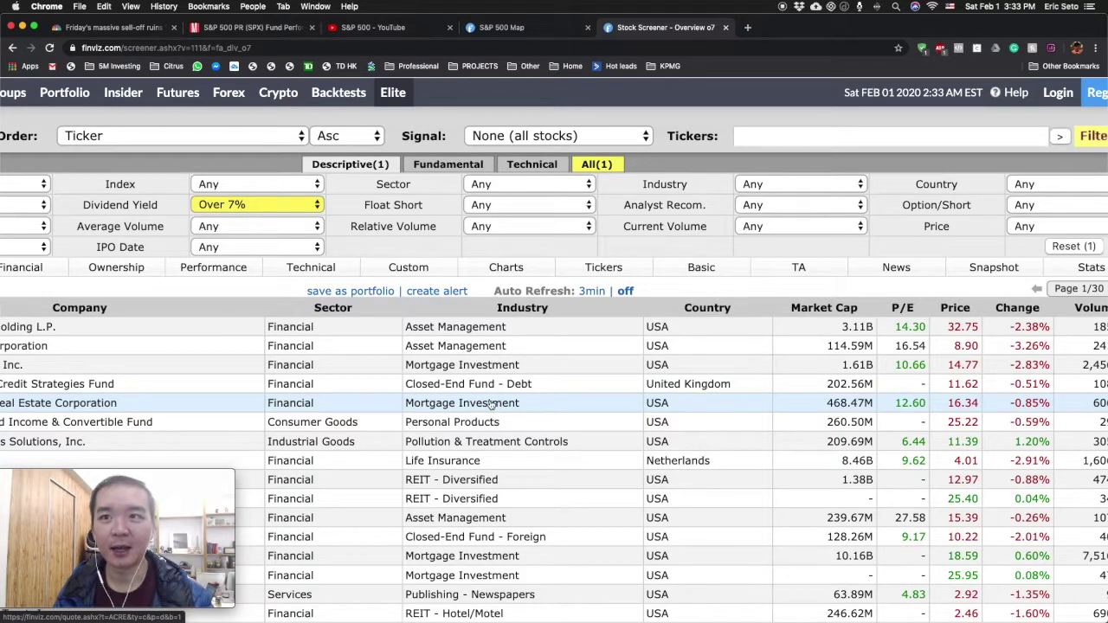
pyautogui.hscroll(2, 491, 405)
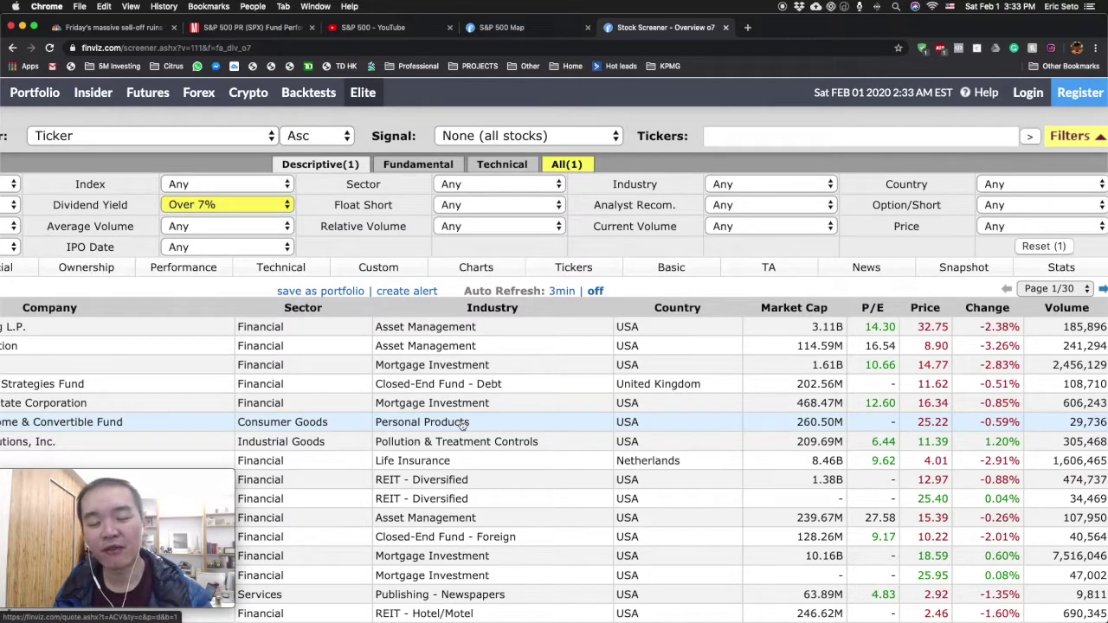
# - Review the available dividend yield thresholds in the screener's filter, keeping the Over 7% selection
pyautogui.hscroll(-8, 519, 372)
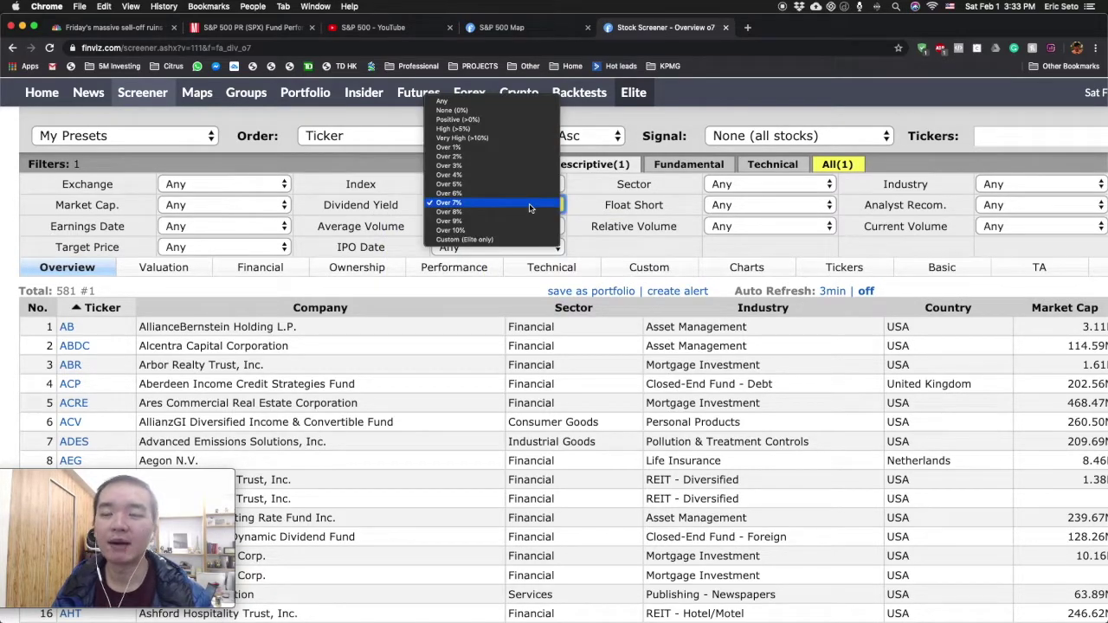
pyautogui.click(530, 207)
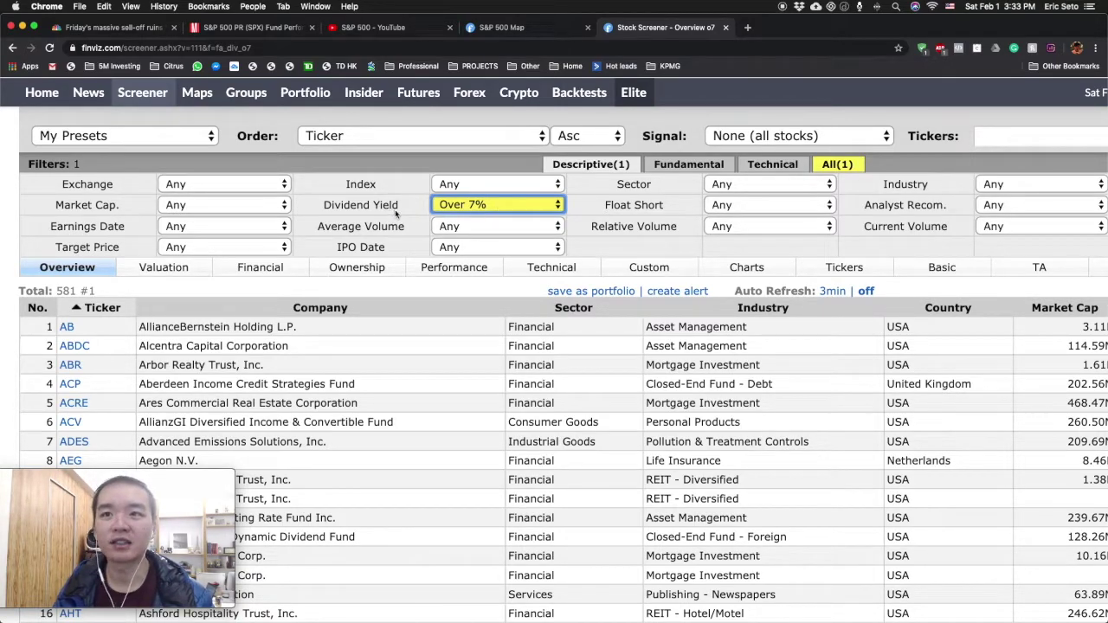
pyautogui.click(446, 208)
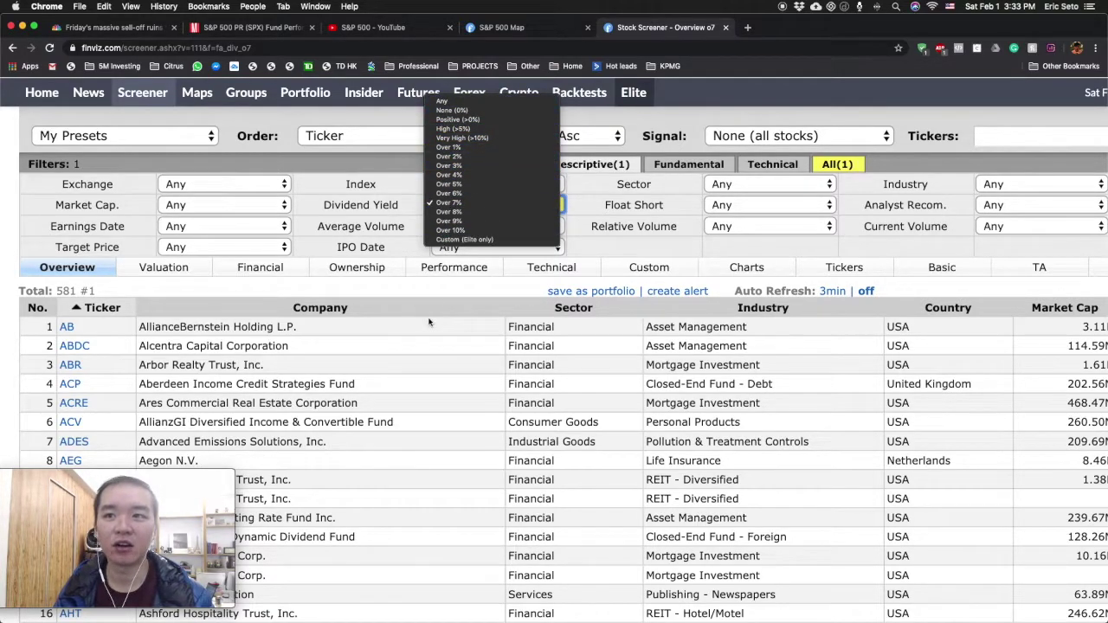
pyautogui.click(424, 279)
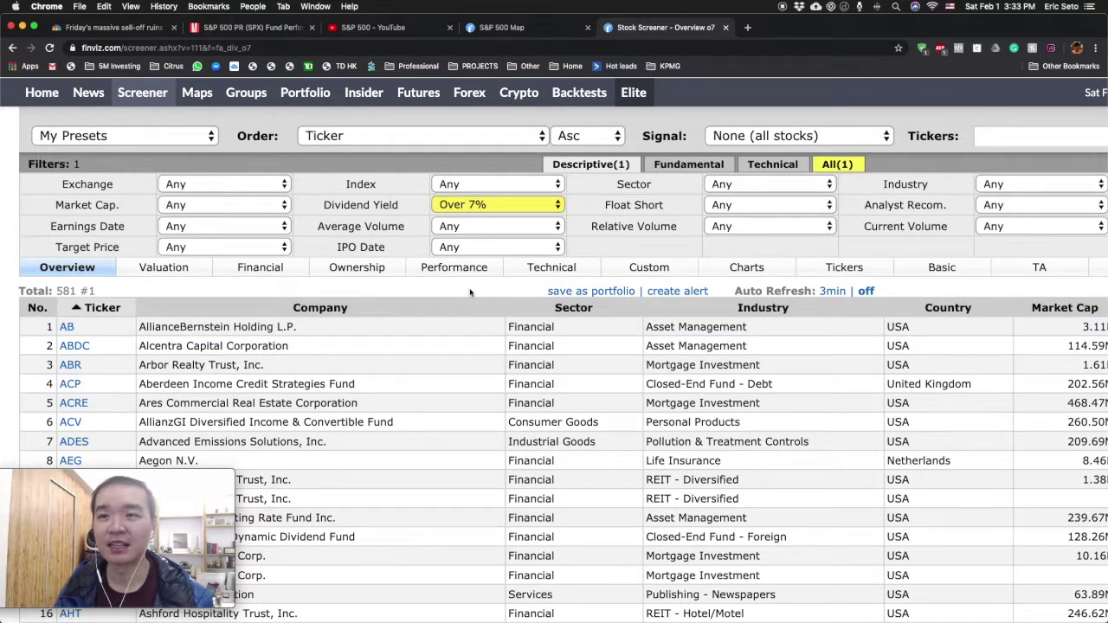
# - Examine the high-dividend stocks' details and ticker chart previews, and check the description of the Average Volume filter
pyautogui.scroll(-3, 387, 268)
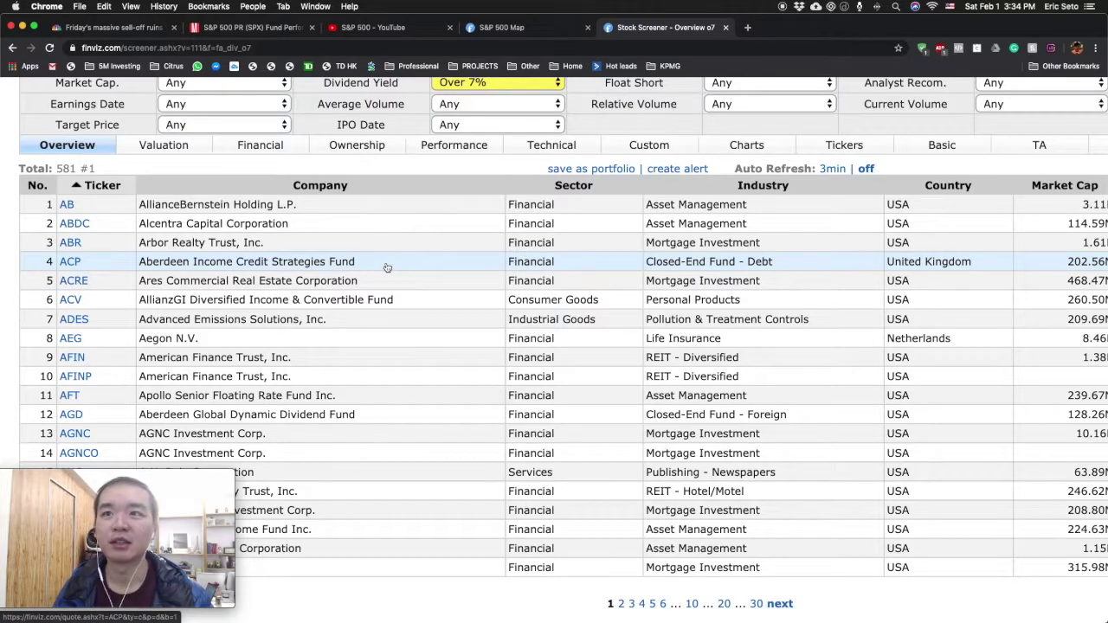
pyautogui.scroll(3, 387, 268)
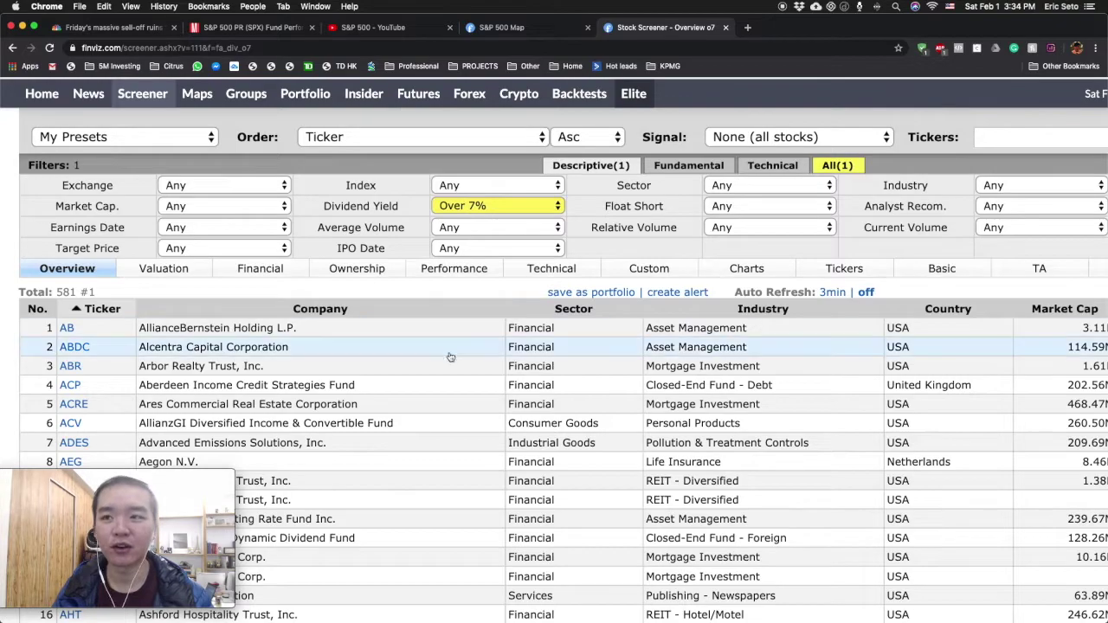
pyautogui.scroll(2, 244, 264)
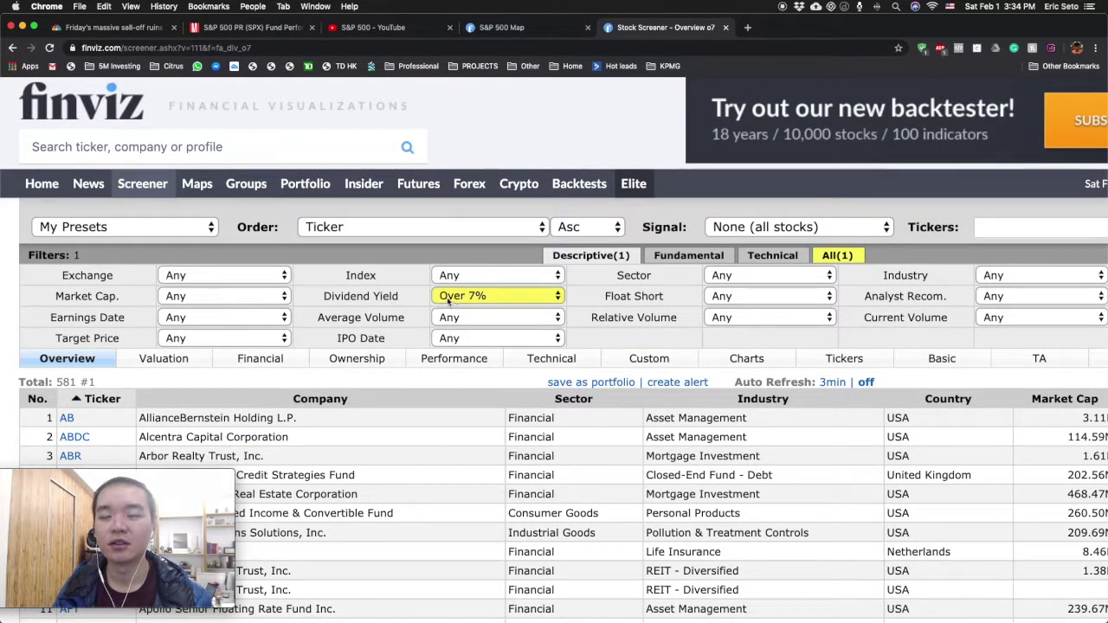
pyautogui.scroll(-5, 399, 353)
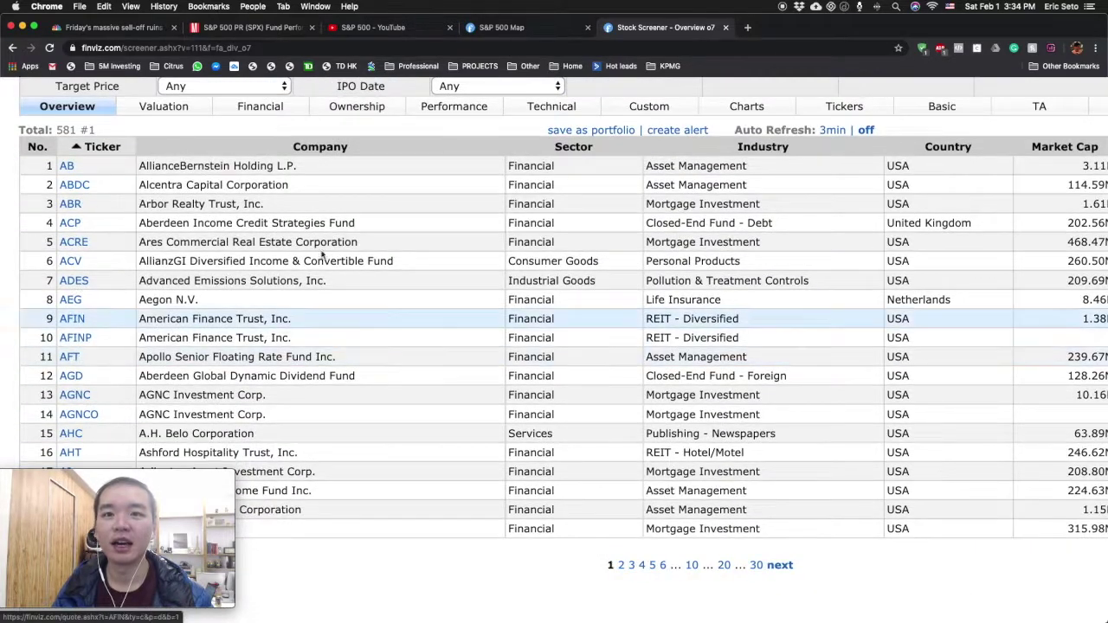
pyautogui.moveTo(86, 174)
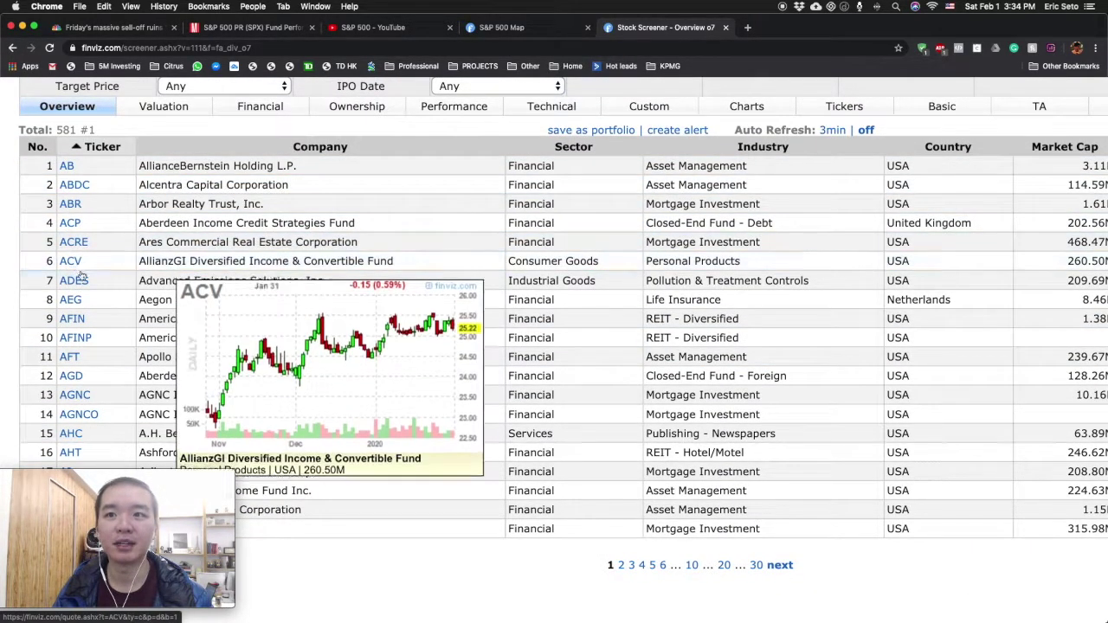
pyautogui.hscroll(3, 421, 328)
pyautogui.hscroll(5, 418, 329)
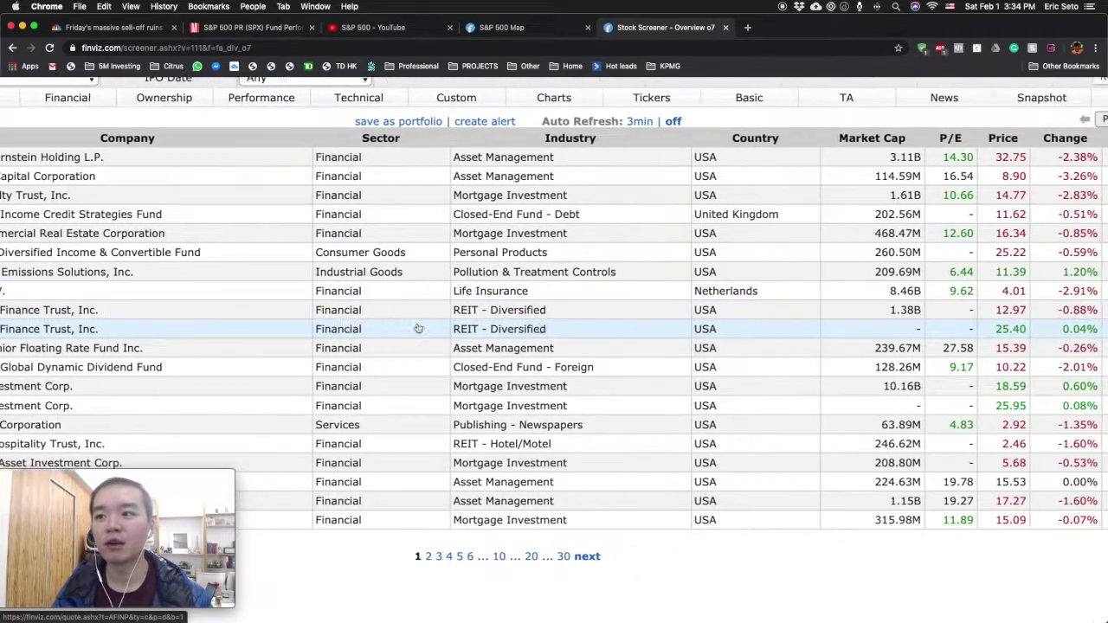
pyautogui.hscroll(-4, 418, 329)
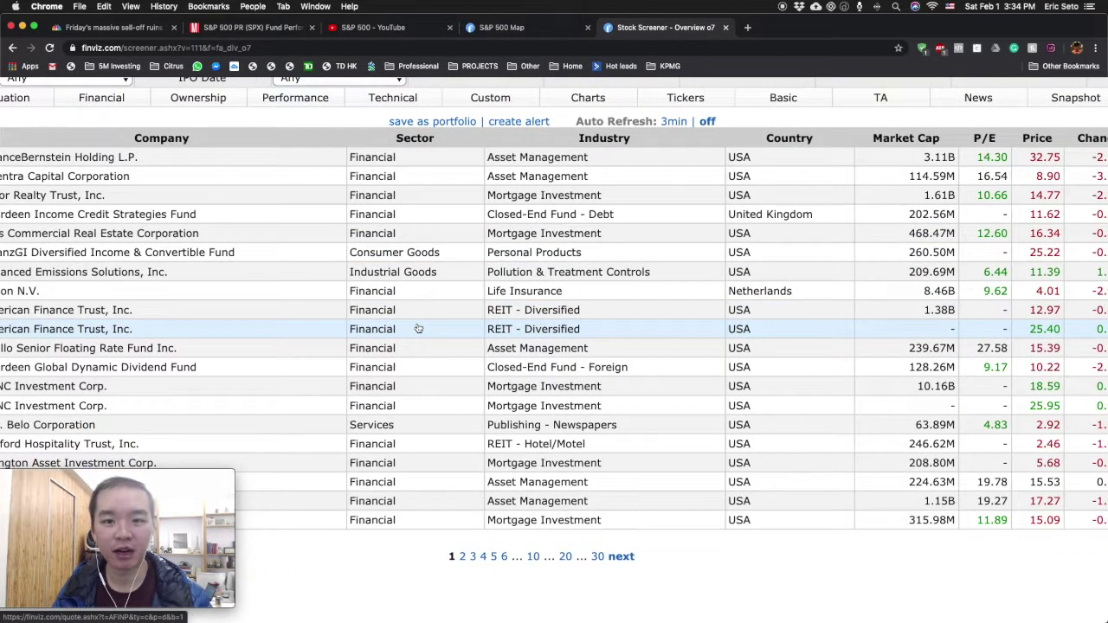
pyautogui.hscroll(-8, 418, 329)
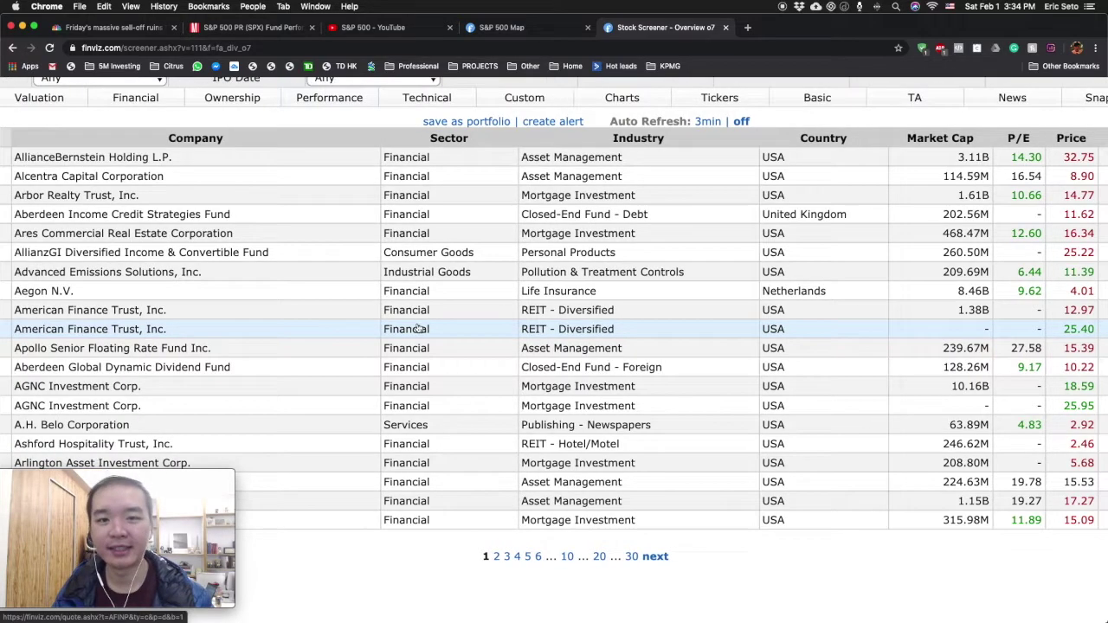
pyautogui.hscroll(2, 419, 329)
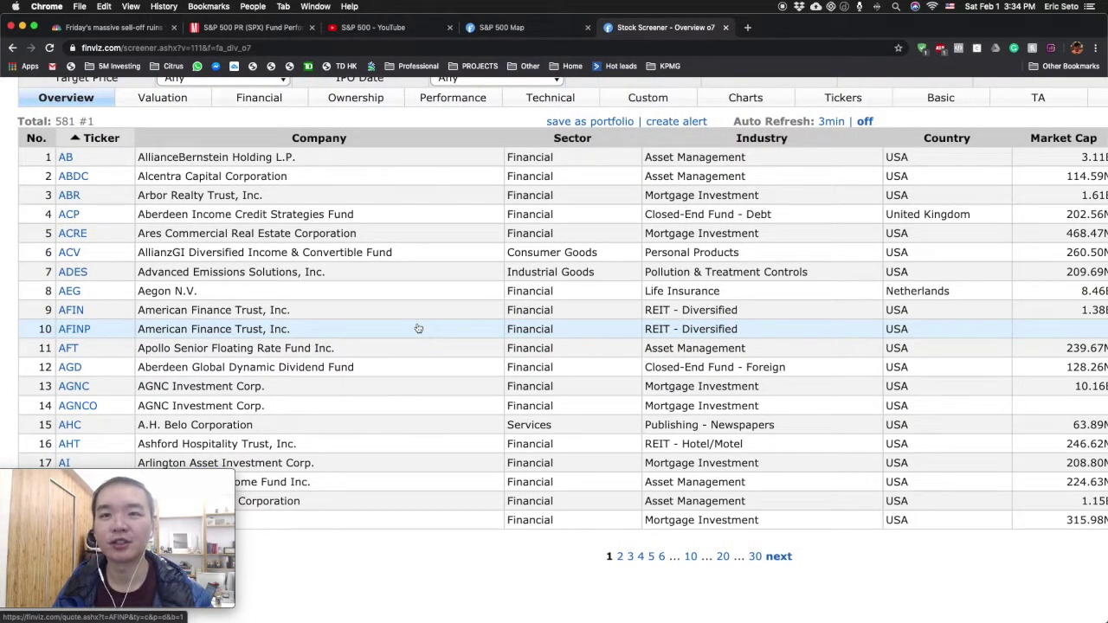
pyautogui.scroll(5, 418, 329)
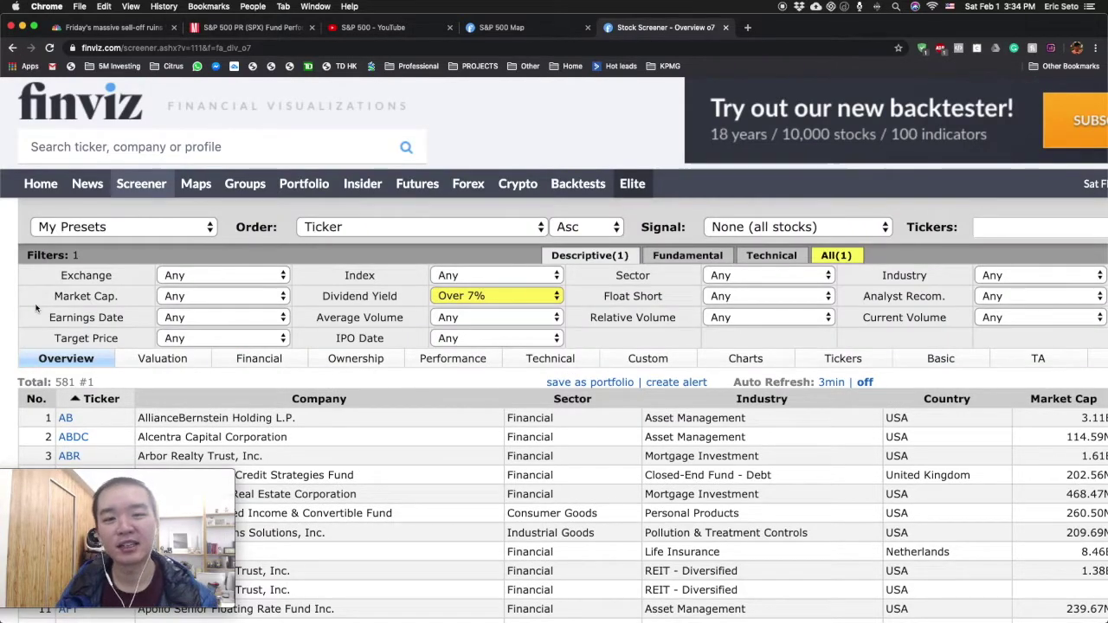
pyautogui.moveTo(371, 322)
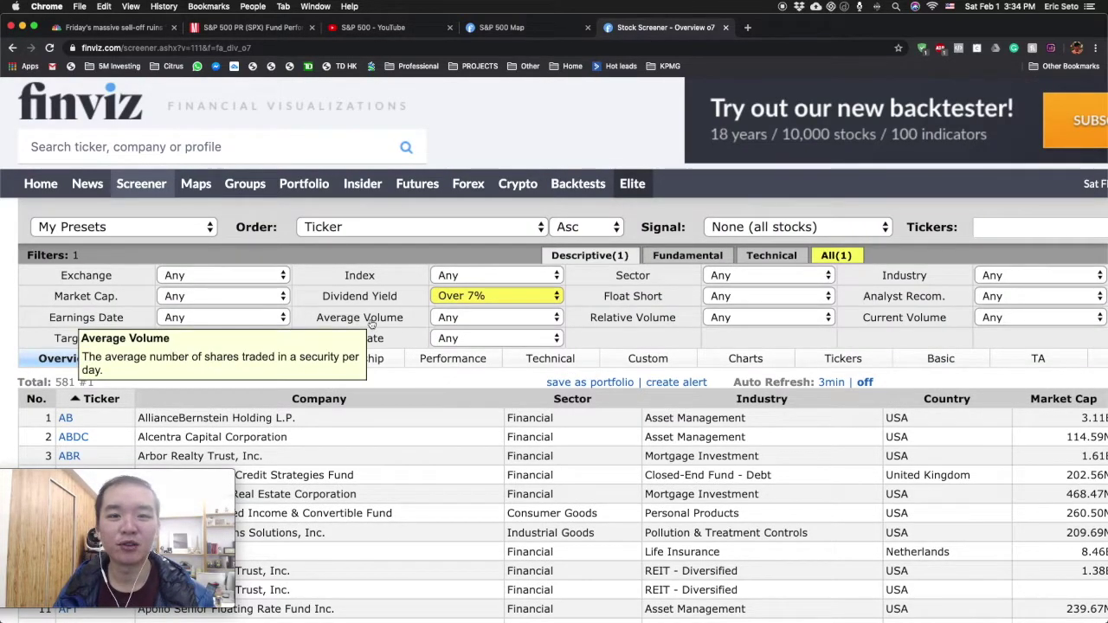